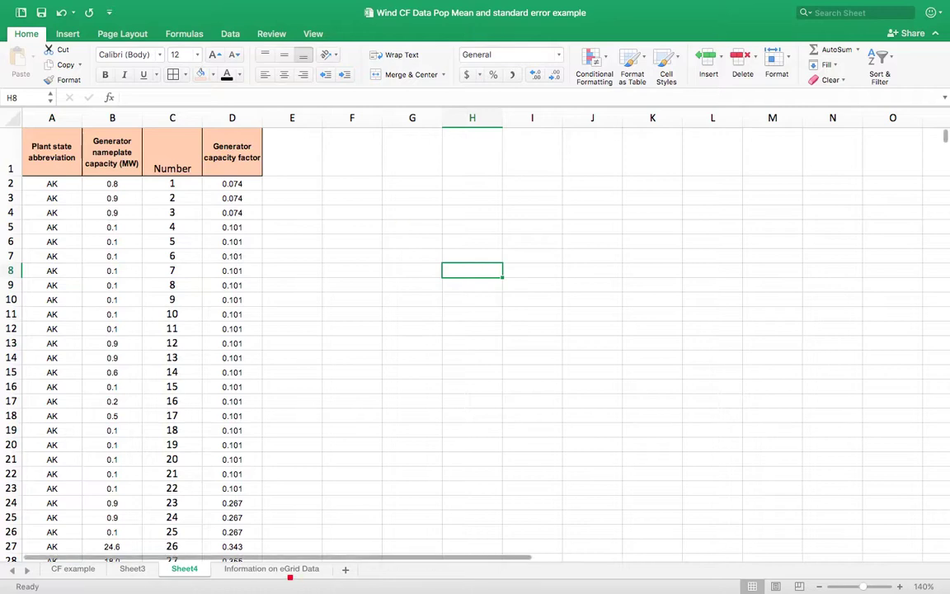
Step: Look over the Information on eGrid Data sheet and return to Sheet4
{"action": "left_click", "coordinate": [272, 568]}
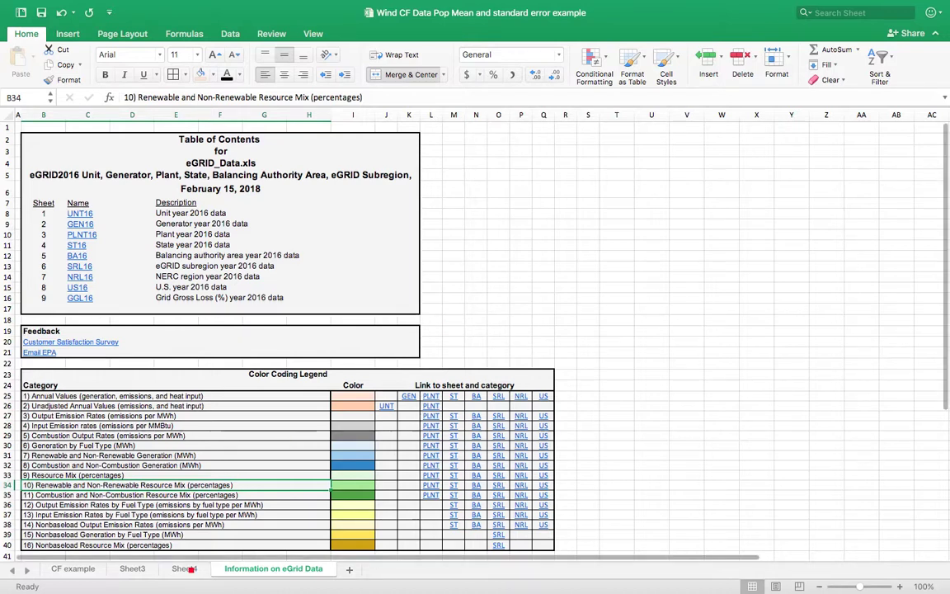
{"action": "left_click", "coordinate": [184, 568]}
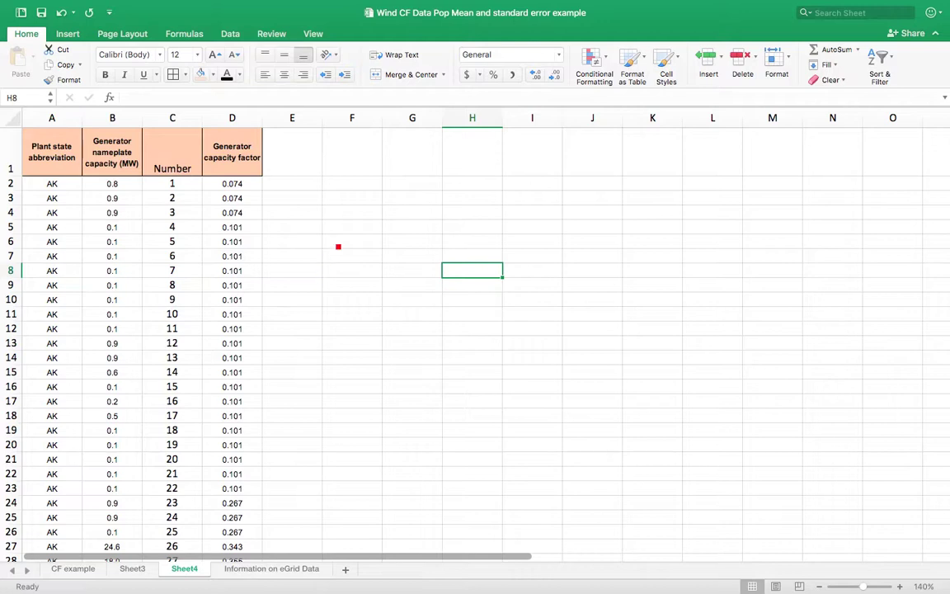
Step: Enter the labels Count, Mean and Stdev in cells E3, E4 and E5
{"action": "left_click", "coordinate": [309, 201]}
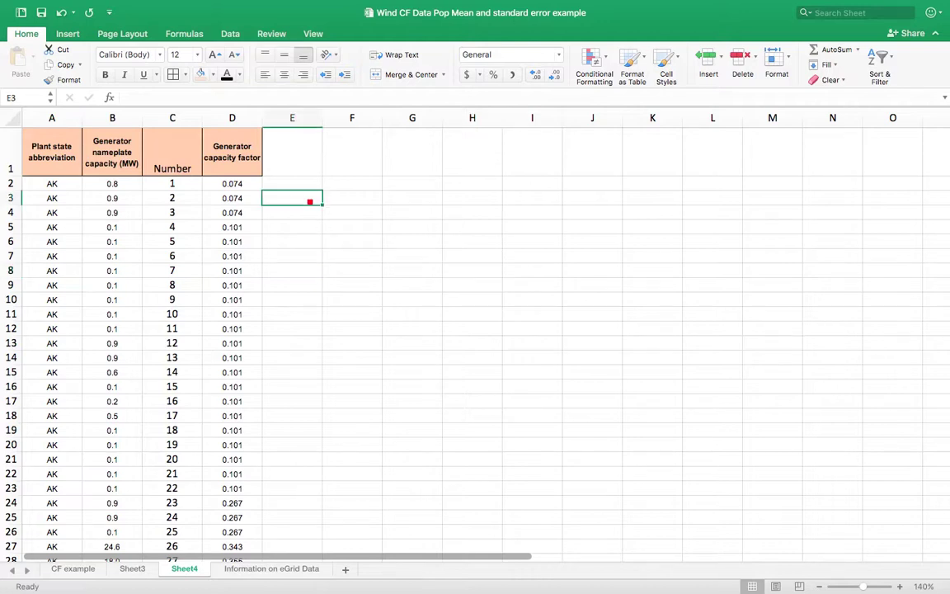
{"action": "type", "text": "Count"}
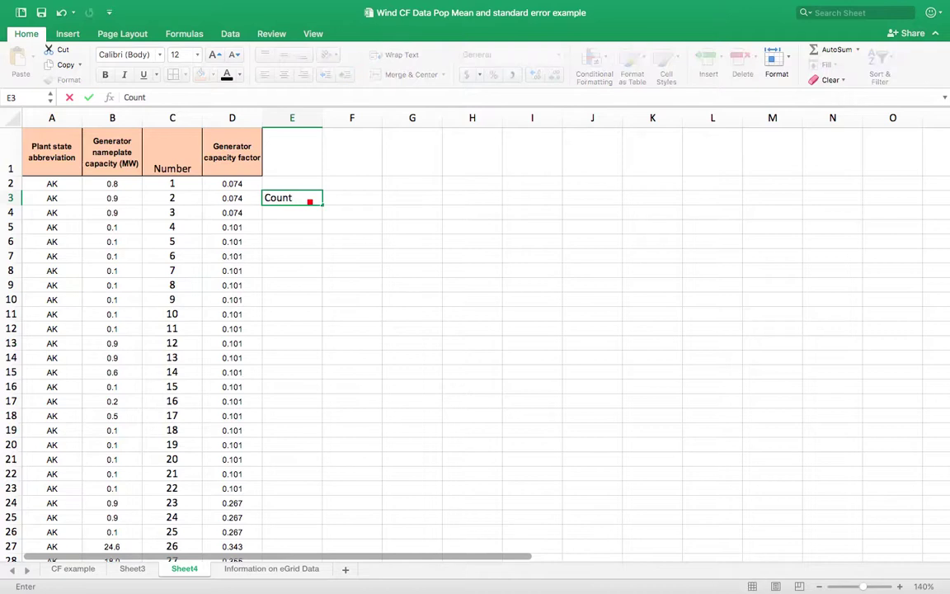
{"action": "key", "text": "Return"}
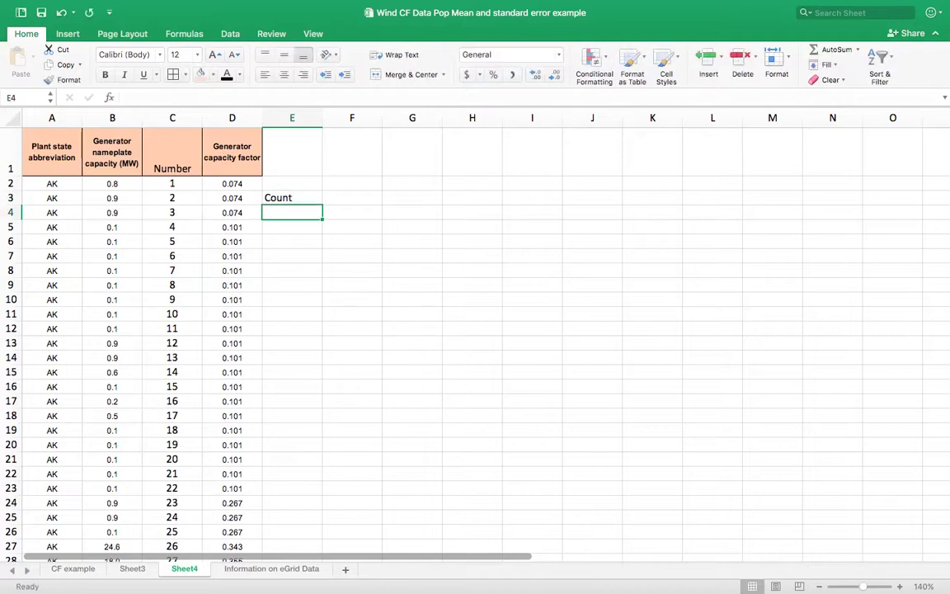
{"action": "type", "text": "Mean"}
{"action": "key", "text": "Return"}
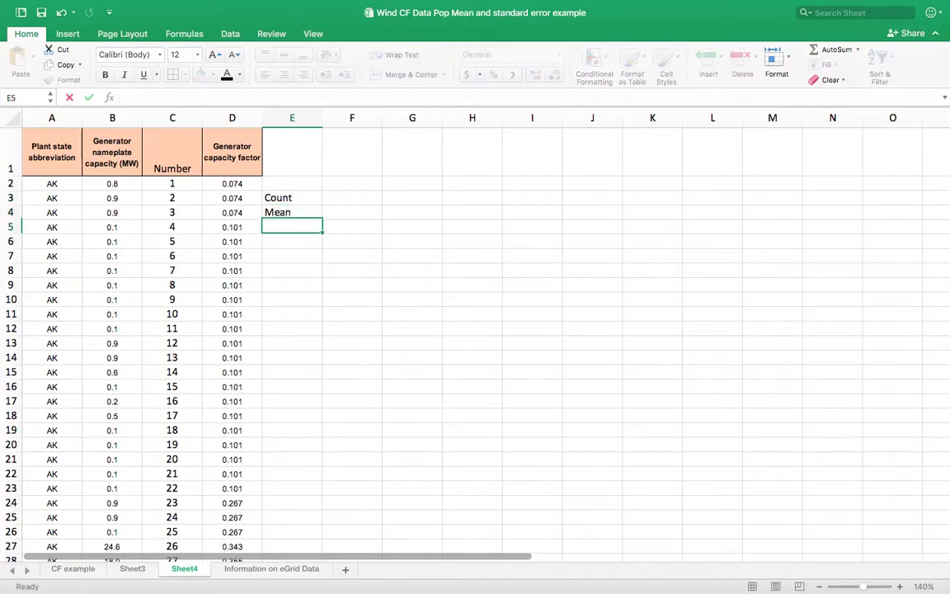
{"action": "type", "text": "Srdev"}
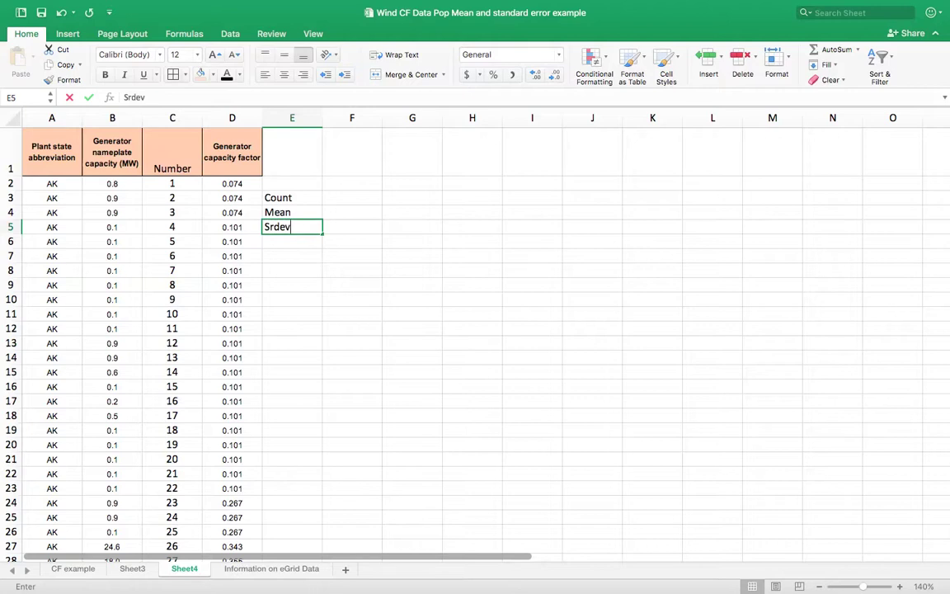
{"action": "key", "text": "BackSpace"}
{"action": "key", "text": "BackSpace"}
{"action": "key", "text": "BackSpace"}
{"action": "key", "text": "BackSpace"}
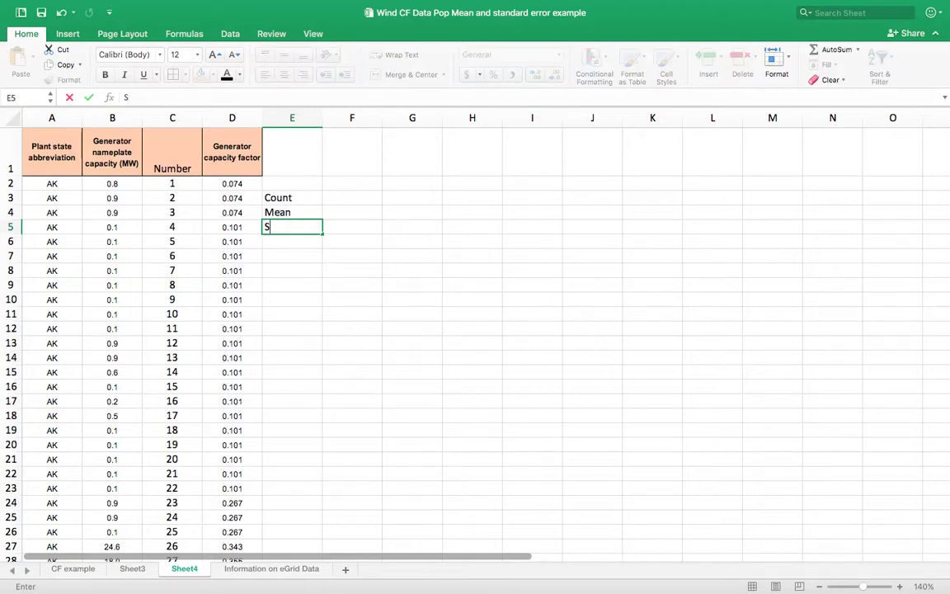
{"action": "type", "text": "tdev"}
{"action": "left_click", "coordinate": [292, 198]}
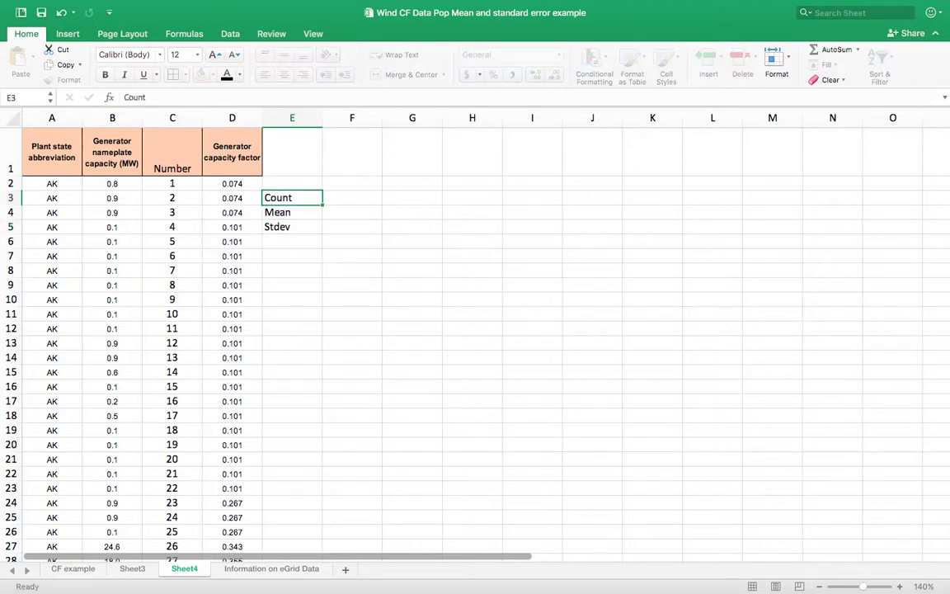
Step: Count the generator capacity factors D2:D1167 in cell F3 with the COUNT function
{"action": "left_click", "coordinate": [352, 198]}
{"action": "type", "text": "=count("}
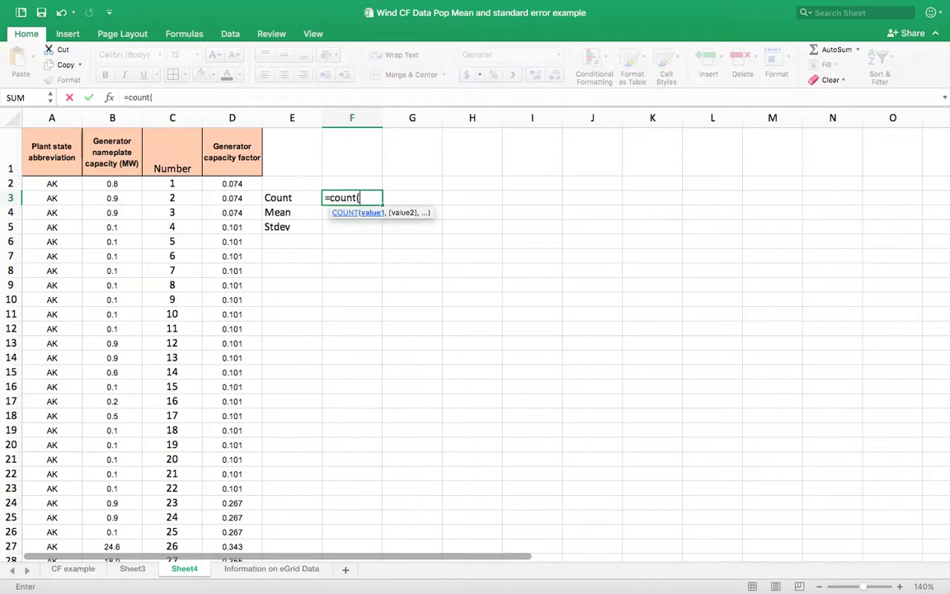
{"action": "left_click", "coordinate": [213, 184]}
{"action": "key", "text": "super+shift+Down"}
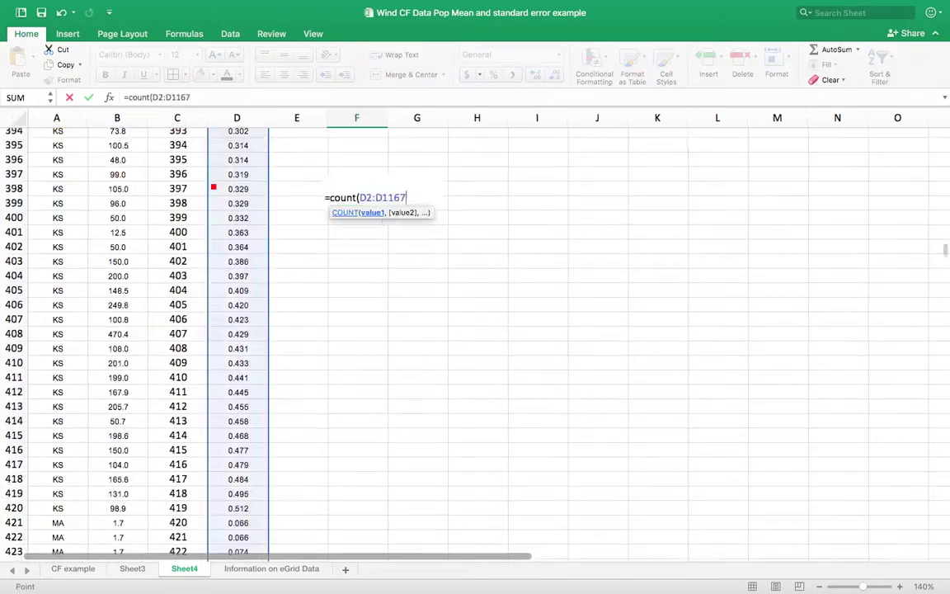
{"action": "key", "text": "Return"}
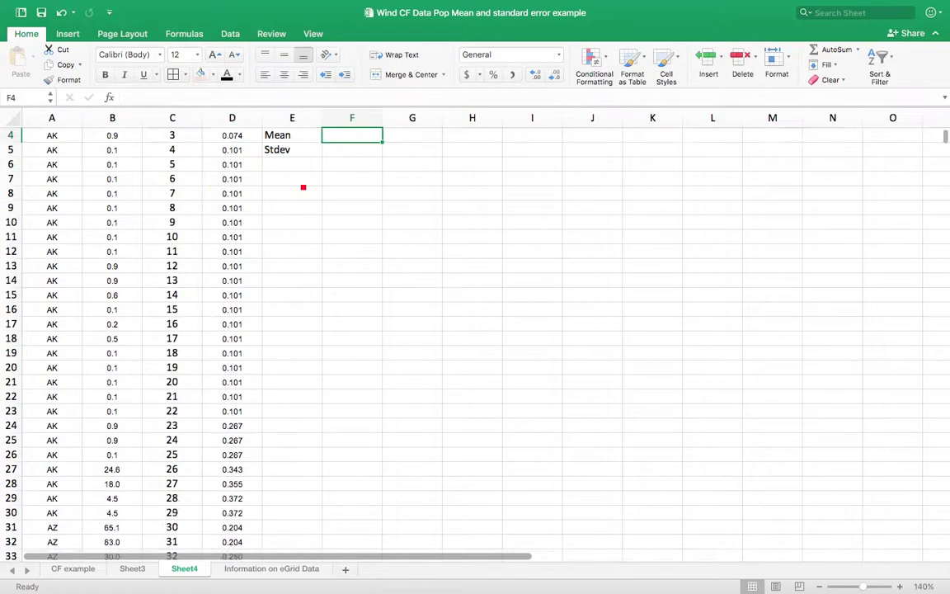
Step: Calculate the mean of capacity factors D2:D1167 in cell F4 with the AVERAGE function
{"action": "scroll", "coordinate": [315, 199], "scroll_direction": "up", "scroll_amount": 3}
{"action": "type", "text": "="}
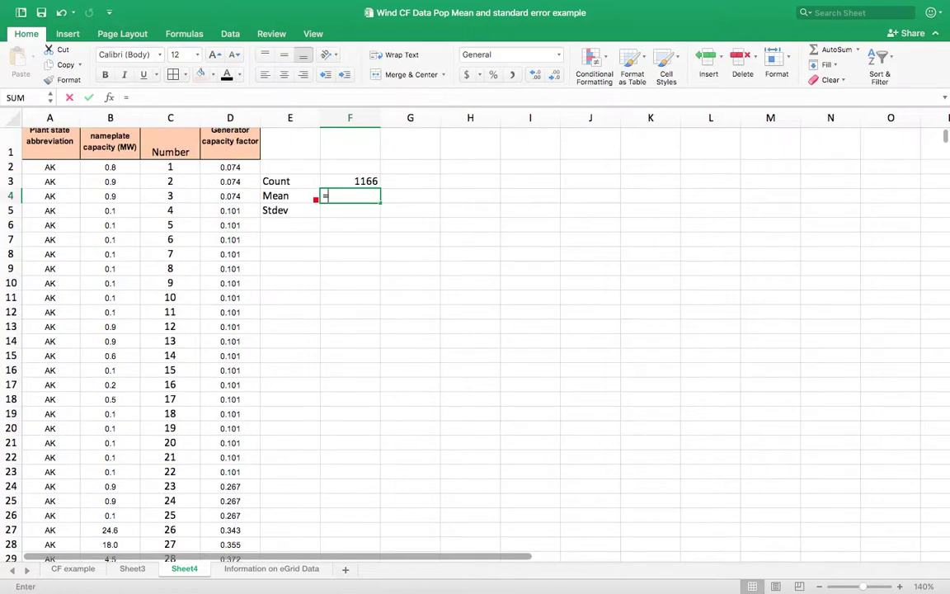
{"action": "type", "text": "average("}
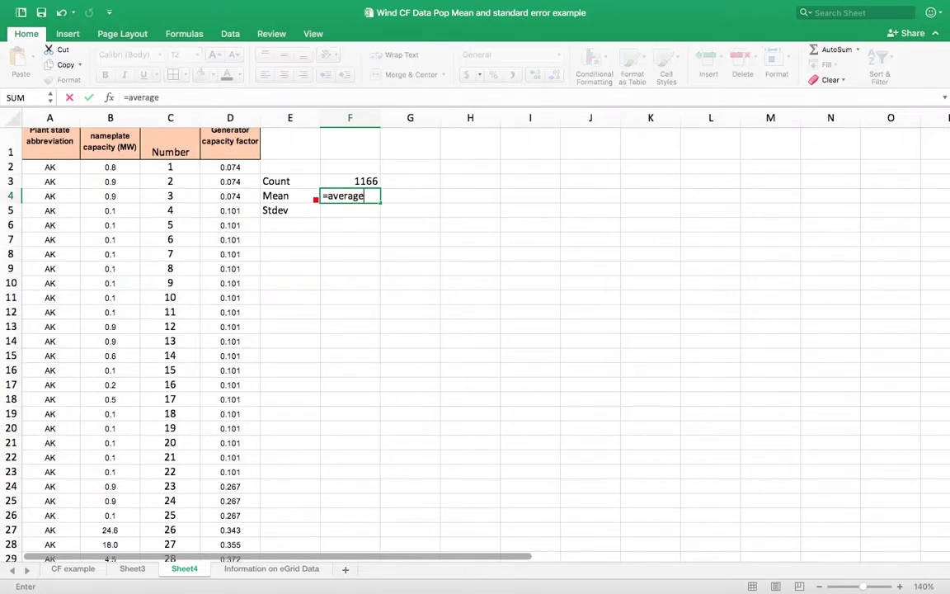
{"action": "left_click", "coordinate": [250, 169]}
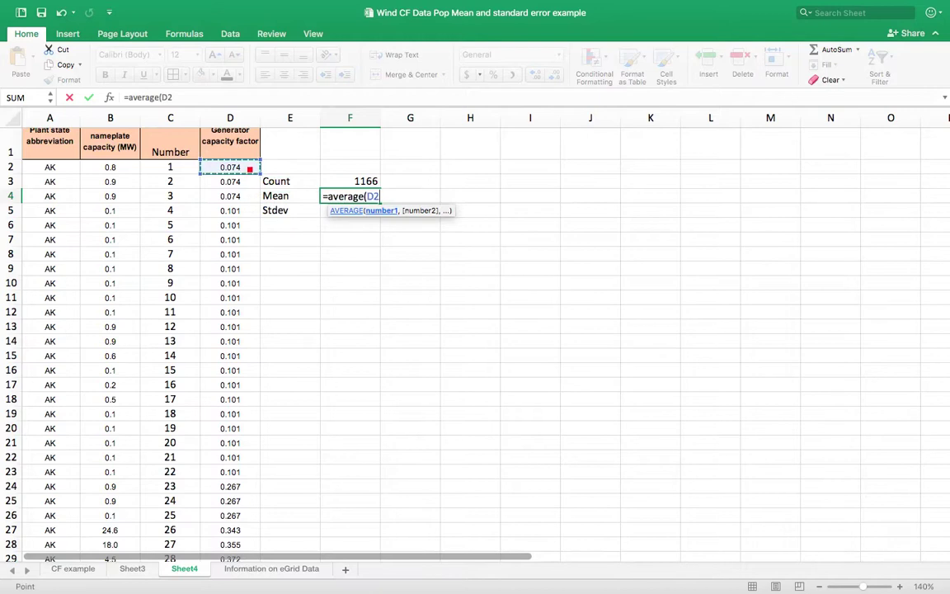
{"action": "key", "text": "super+shift+Down"}
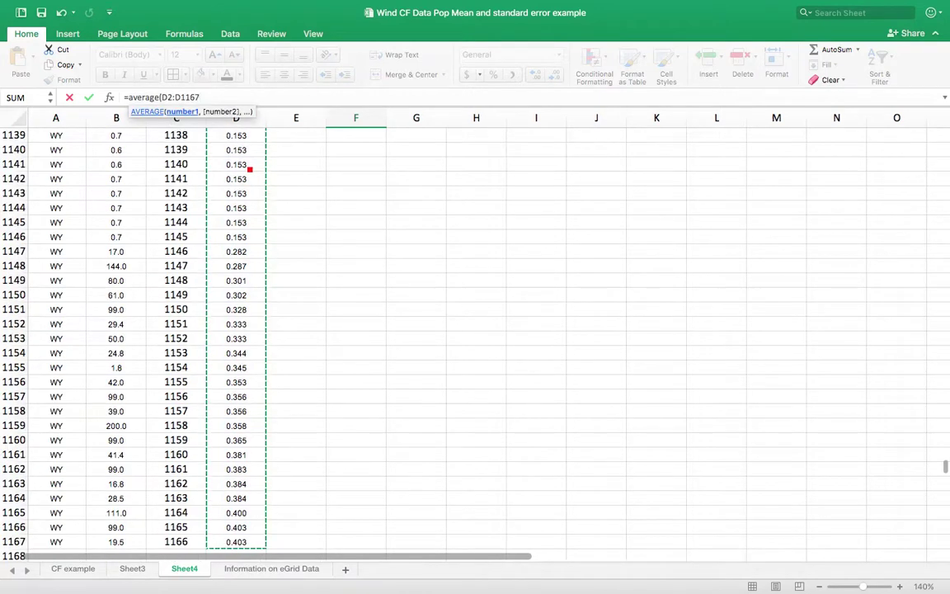
{"action": "key", "text": "Return"}
Step: Calculate the population standard deviation of D2:D1167 in cell F5 with STDEV.P
{"action": "scroll", "coordinate": [276, 227], "scroll_direction": "up", "scroll_amount": 2}
{"action": "type", "text": "="}
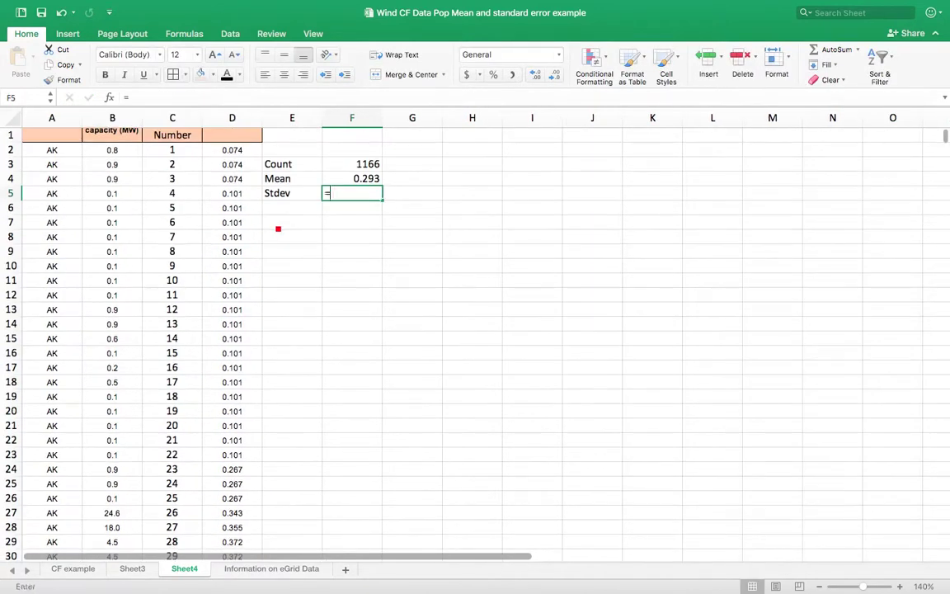
{"action": "type", "text": "stdev"}
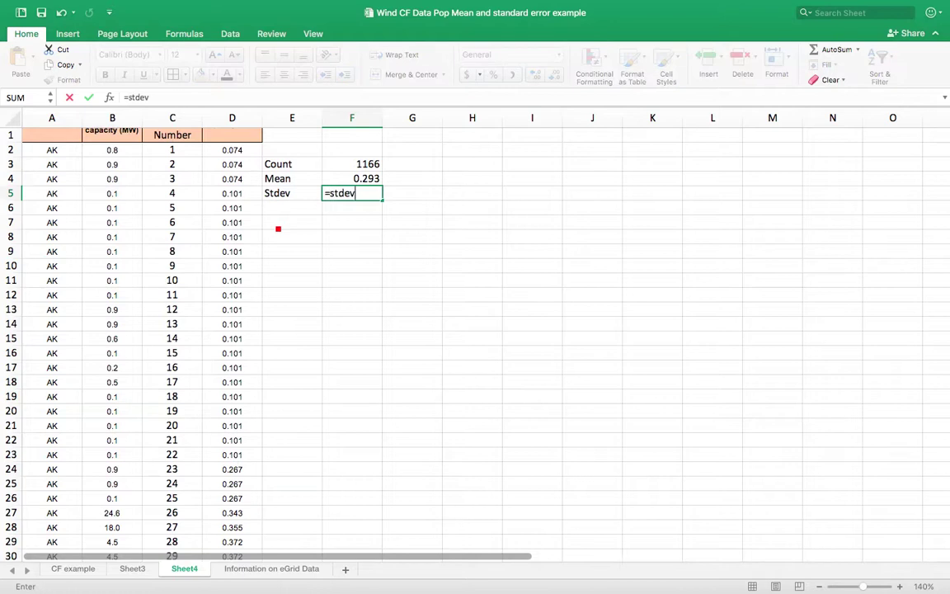
{"action": "type", "text": ".p("}
{"action": "left_click", "coordinate": [227, 151]}
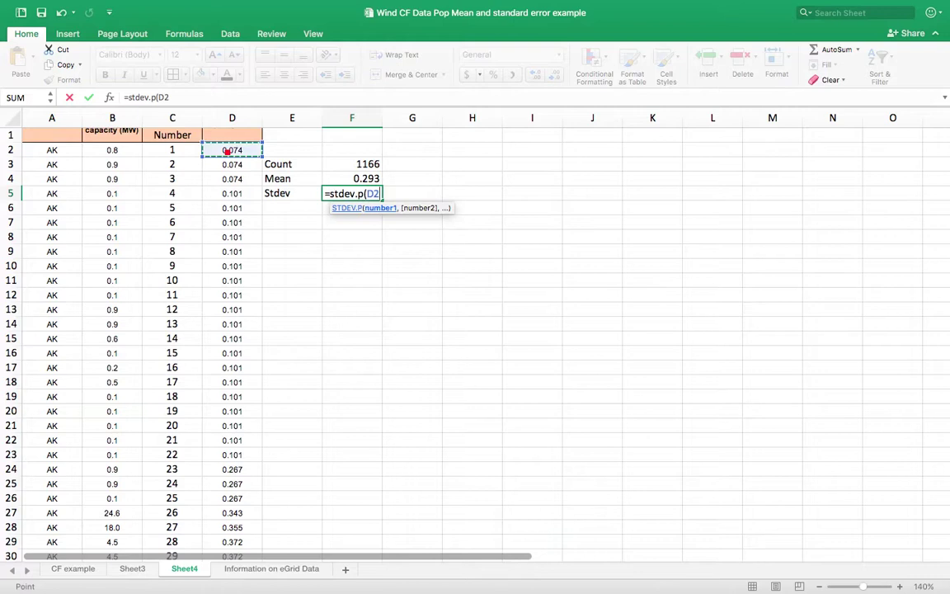
{"action": "key", "text": "ctrl+shift+Down"}
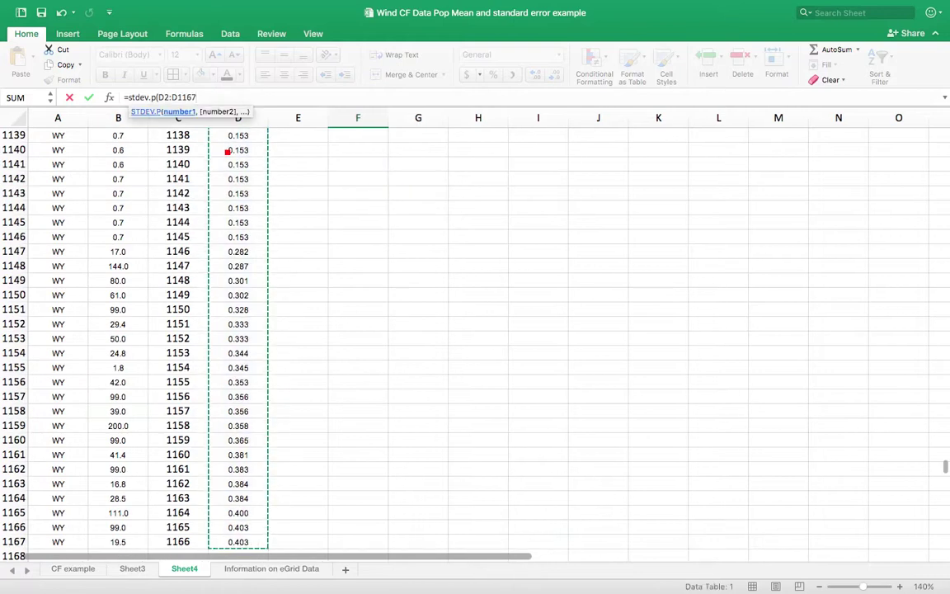
{"action": "key", "text": "Return"}
{"action": "scroll", "coordinate": [319, 210], "scroll_direction": "up", "scroll_amount": 3}
{"action": "left_click", "coordinate": [321, 302]}
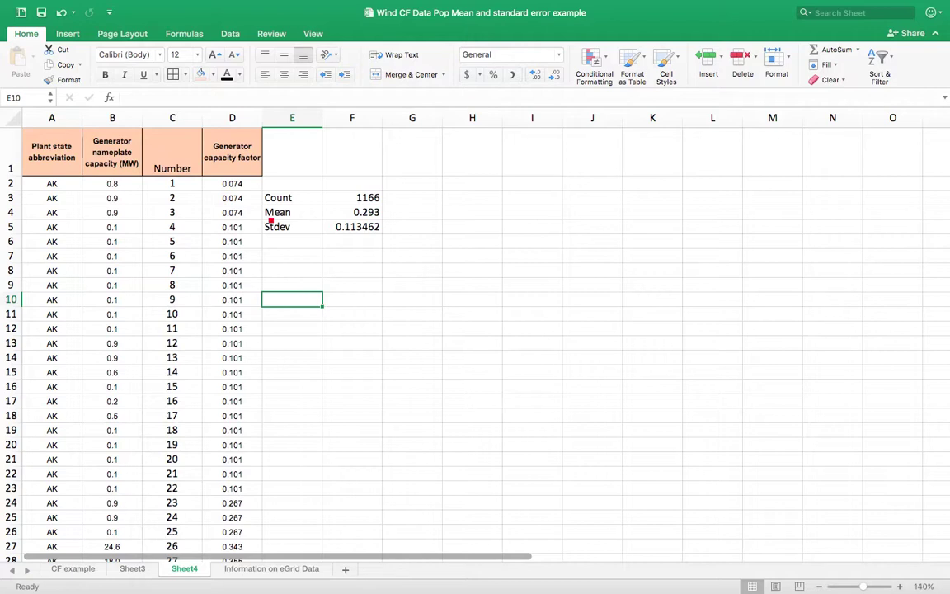
Step: Insert a histogram of the capacity factors D2:D1167 and place it below the statistics, starting around row 8
{"action": "left_click", "coordinate": [248, 187]}
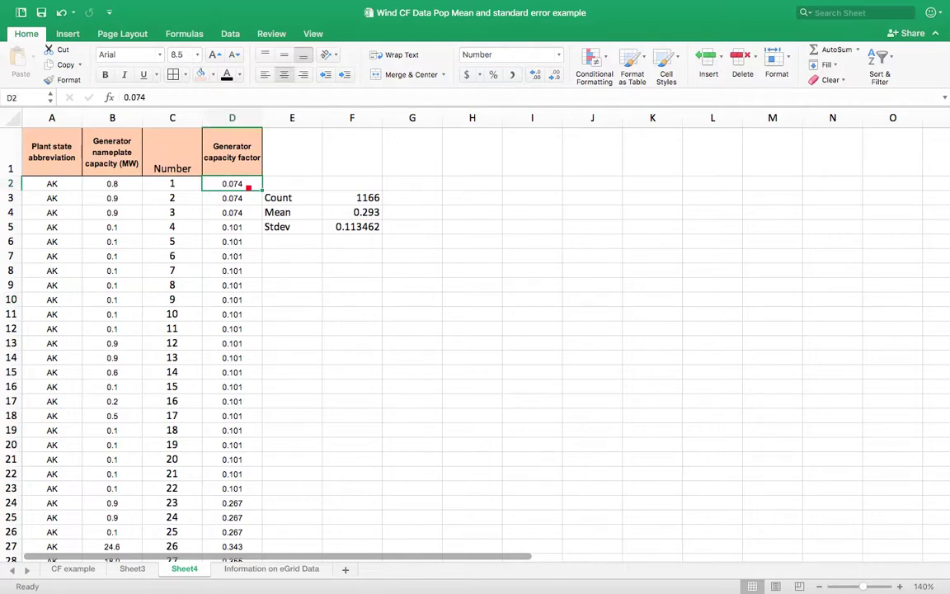
{"action": "key", "text": "ctrl+shift+Down"}
{"action": "scroll", "coordinate": [363, 205], "scroll_direction": "up", "scroll_amount": 10}
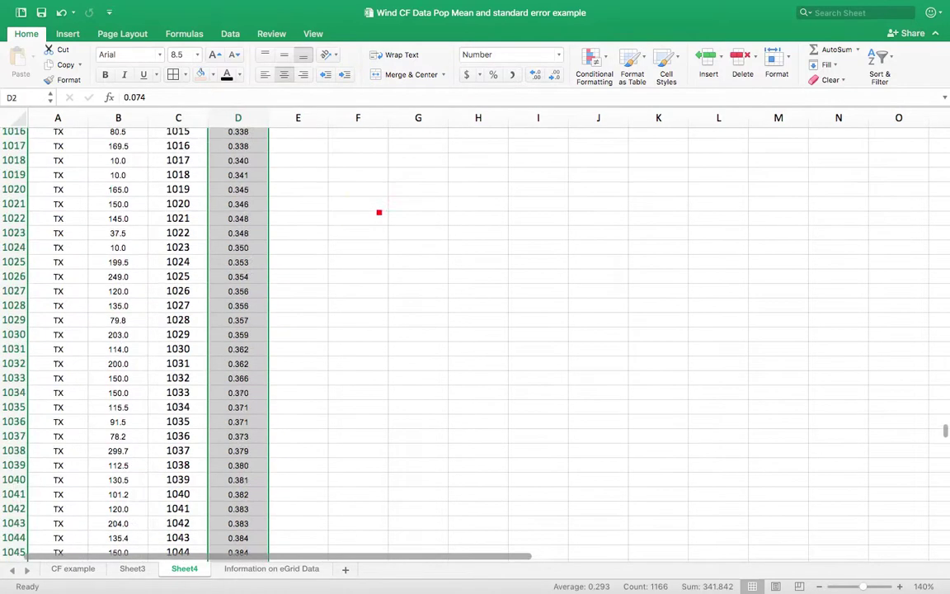
{"action": "scroll", "coordinate": [378, 213], "scroll_direction": "up", "scroll_amount": 20}
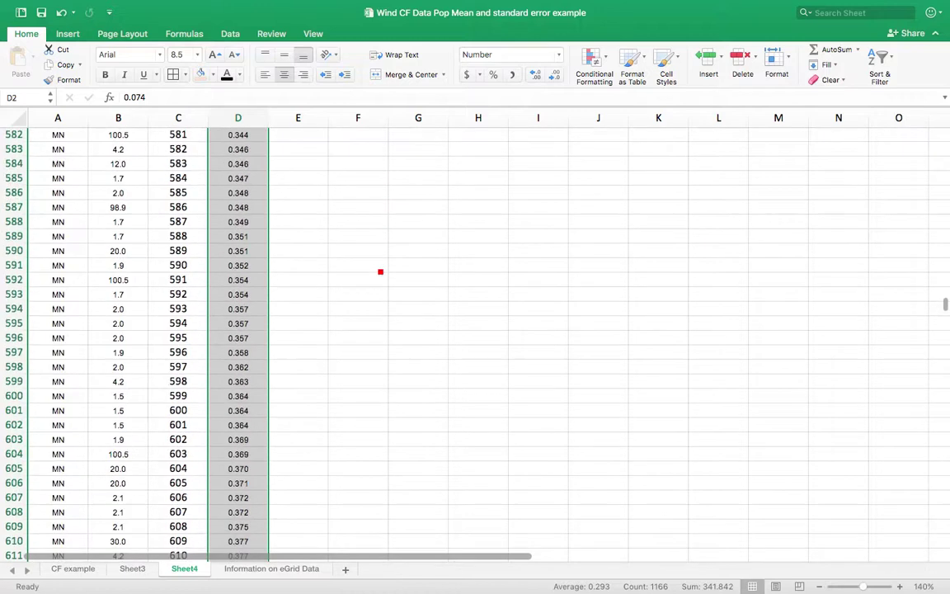
{"action": "scroll", "coordinate": [380, 272], "scroll_direction": "up", "scroll_amount": 10}
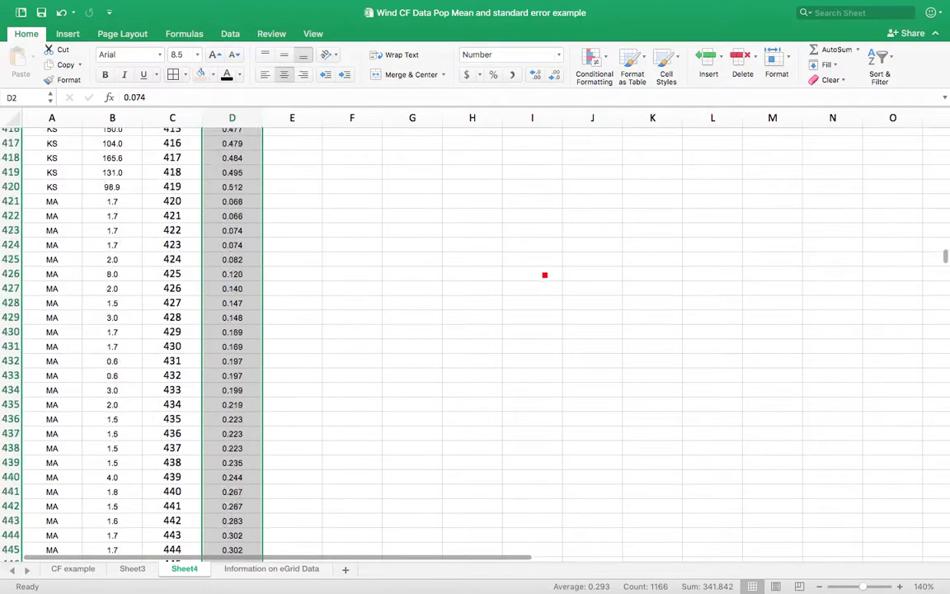
{"action": "scroll", "coordinate": [544, 274], "scroll_direction": "up", "scroll_amount": 20}
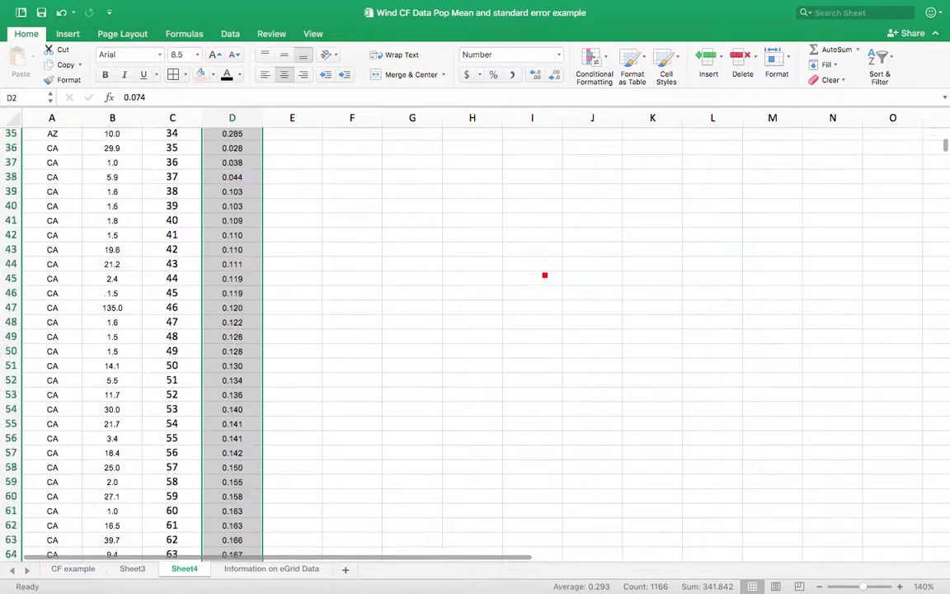
{"action": "scroll", "coordinate": [544, 275], "scroll_direction": "up", "scroll_amount": 8}
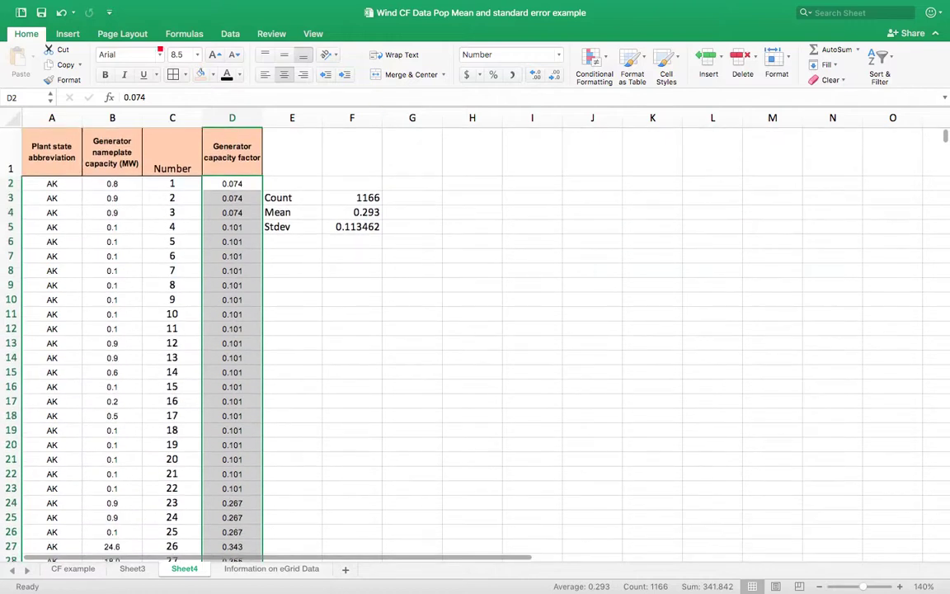
{"action": "left_click", "coordinate": [80, 34]}
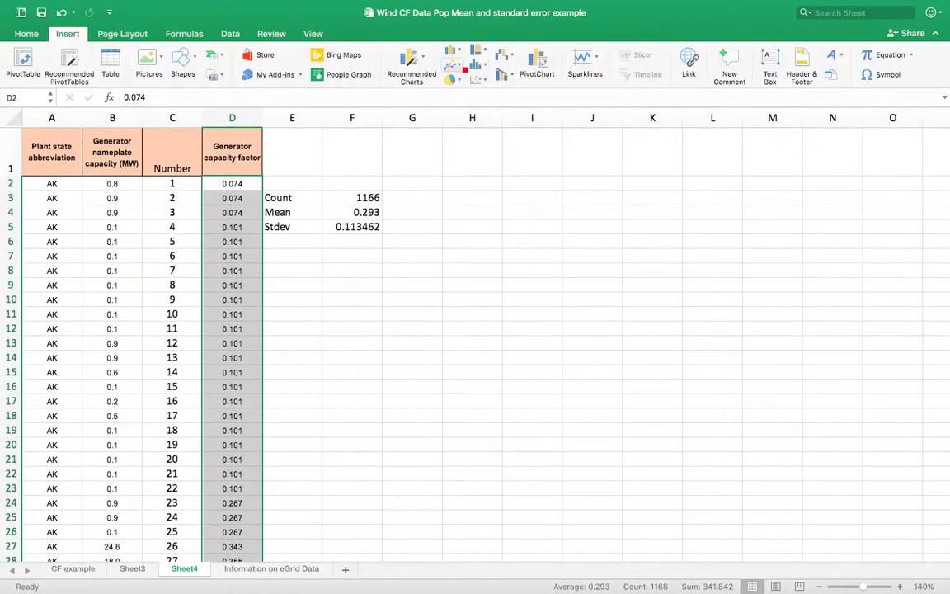
{"action": "left_click", "coordinate": [475, 66]}
{"action": "left_click", "coordinate": [495, 126]}
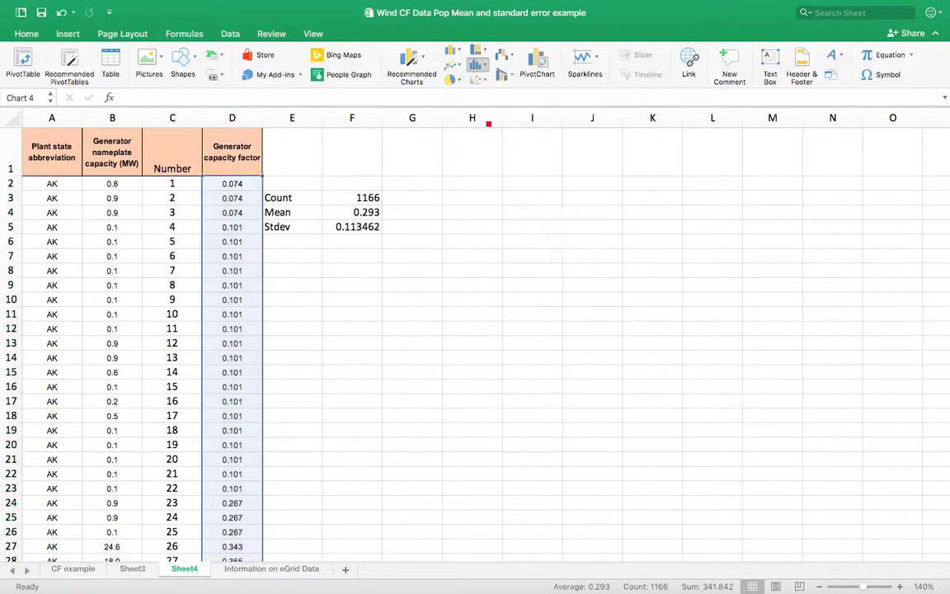
{"action": "left_click_drag", "start_coordinate": [398, 246], "coordinate": [361, 270]}
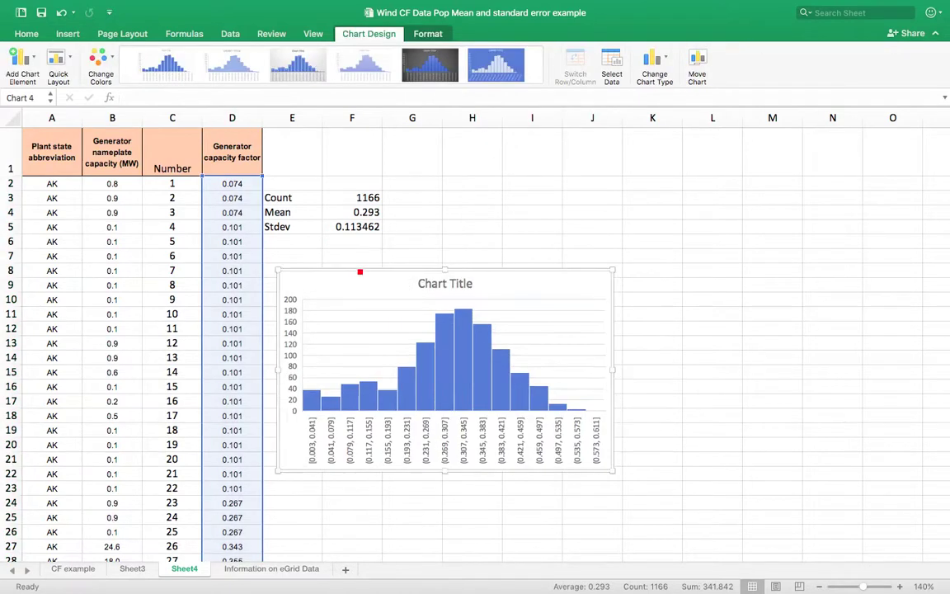
Step: Replace the histogram's placeholder title with "Capacity Factor Wind 2016"
{"action": "double_click", "coordinate": [445, 283]}
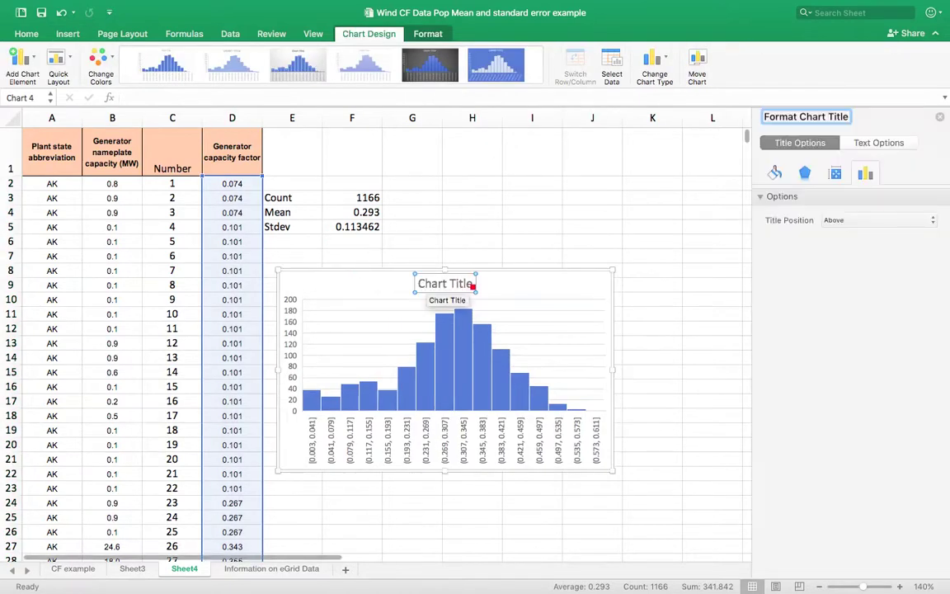
{"action": "key", "text": "BackSpace"}
{"action": "key", "text": "BackSpace"}
{"action": "key", "text": "BackSpace"}
{"action": "key", "text": "BackSpace"}
{"action": "key", "text": "BackSpace"}
{"action": "key", "text": "BackSpace"}
{"action": "key", "text": "BackSpace"}
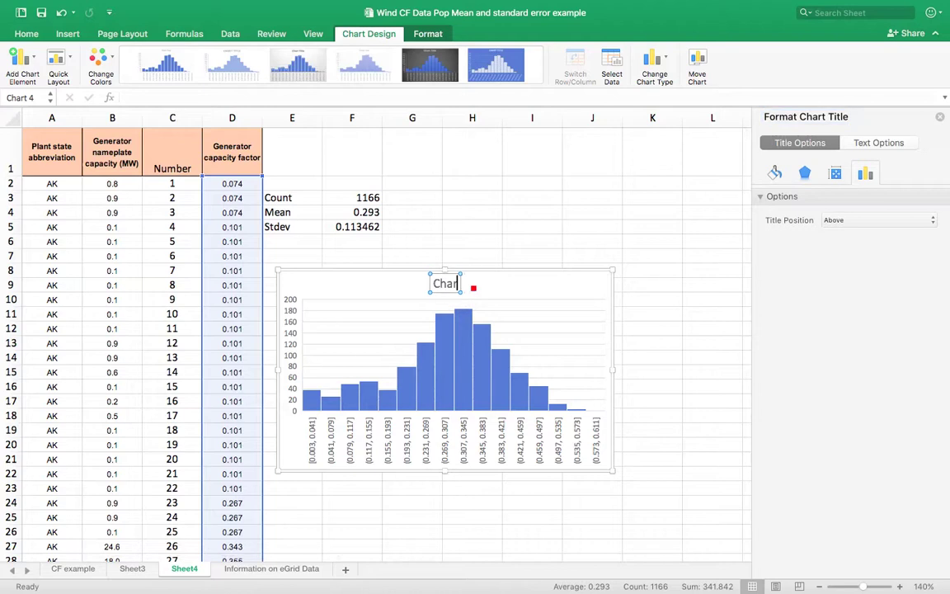
{"action": "key", "text": "BackSpace"}
{"action": "key", "text": "BackSpace"}
{"action": "key", "text": "BackSpace"}
{"action": "key", "text": "BackSpace"}
{"action": "type", "text": "Capacity"}
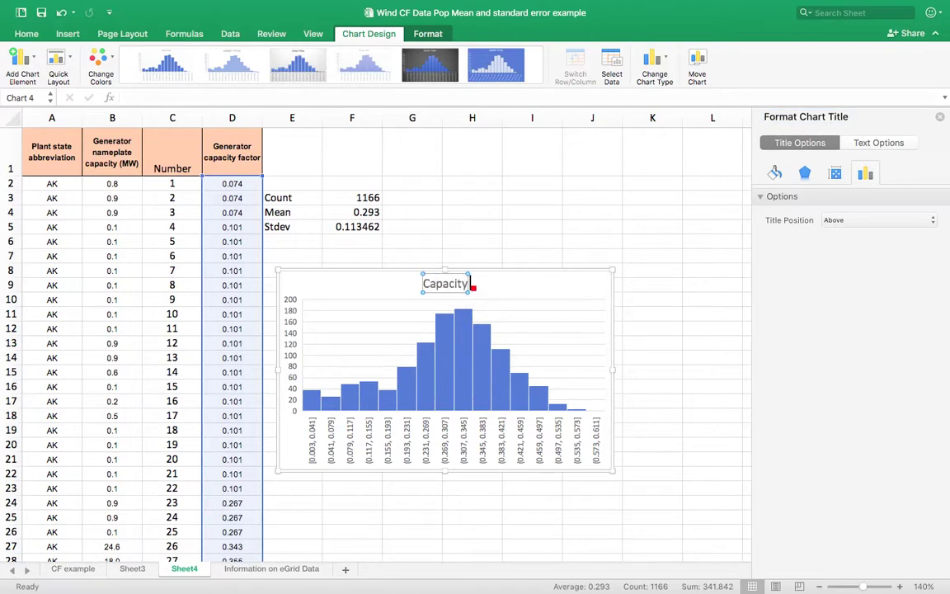
{"action": "type", "text": " Factor"}
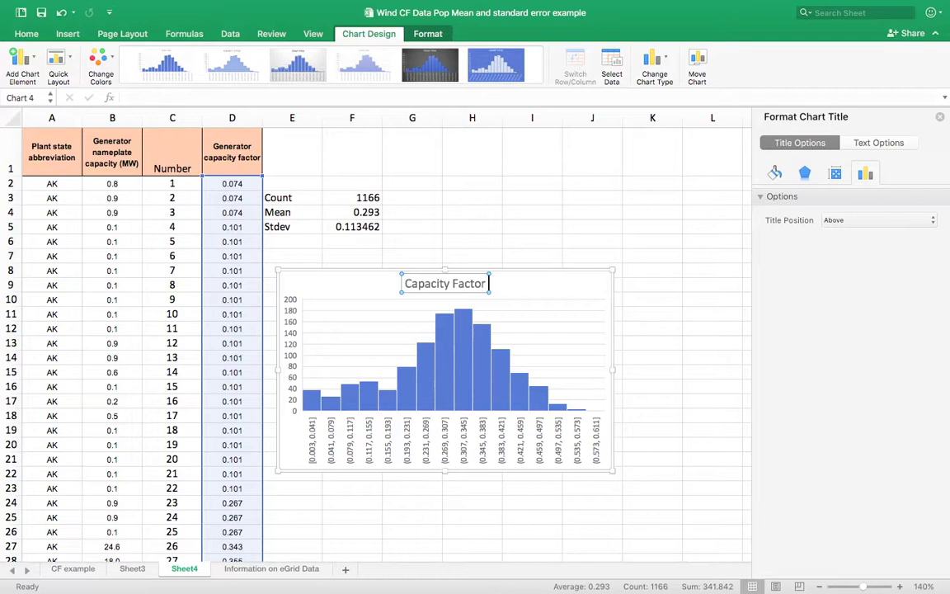
{"action": "type", "text": " Wind 017"}
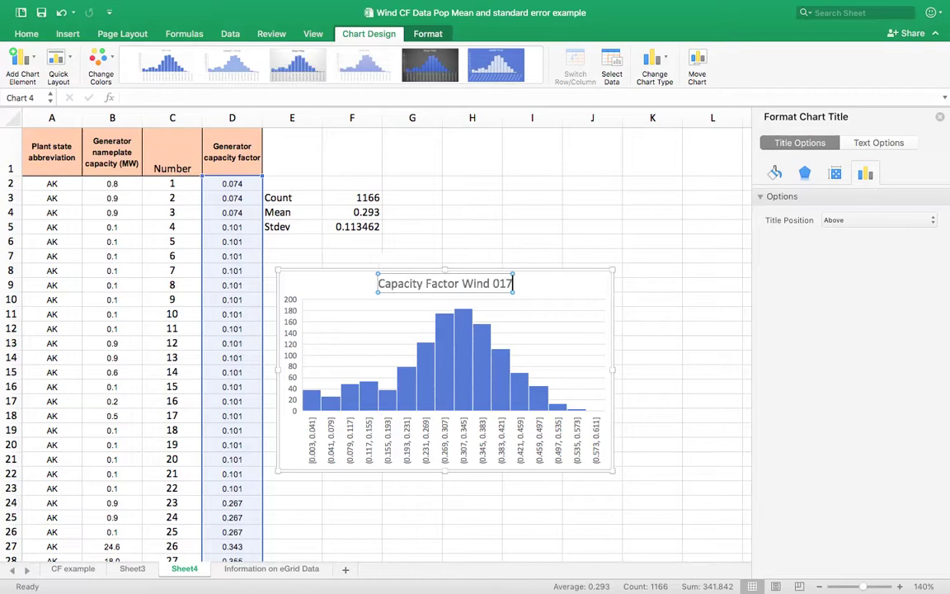
{"action": "key", "text": "BackSpace"}
{"action": "key", "text": "BackSpace"}
{"action": "key", "text": "BackSpace"}
{"action": "key", "text": "BackSpace"}
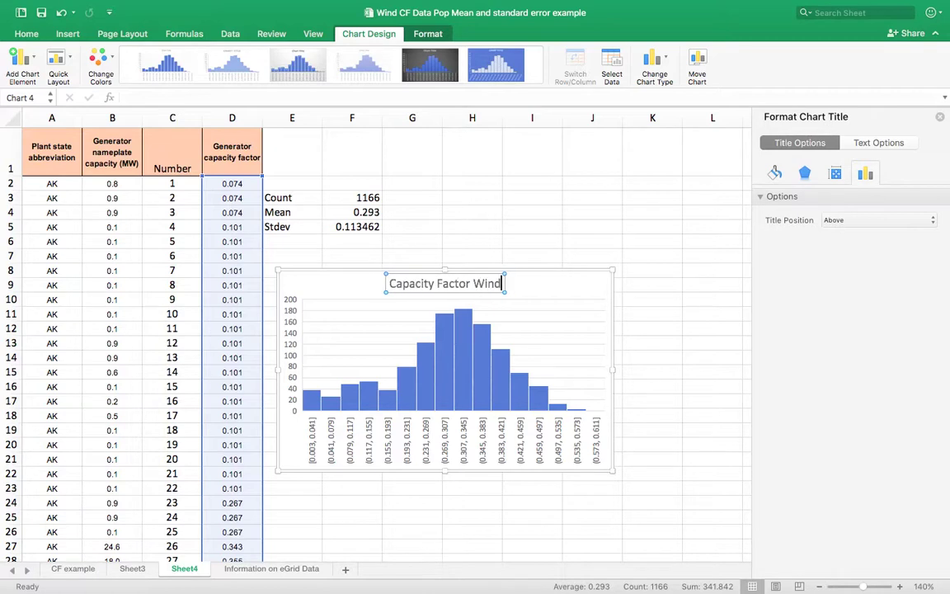
{"action": "type", "text": "2016"}
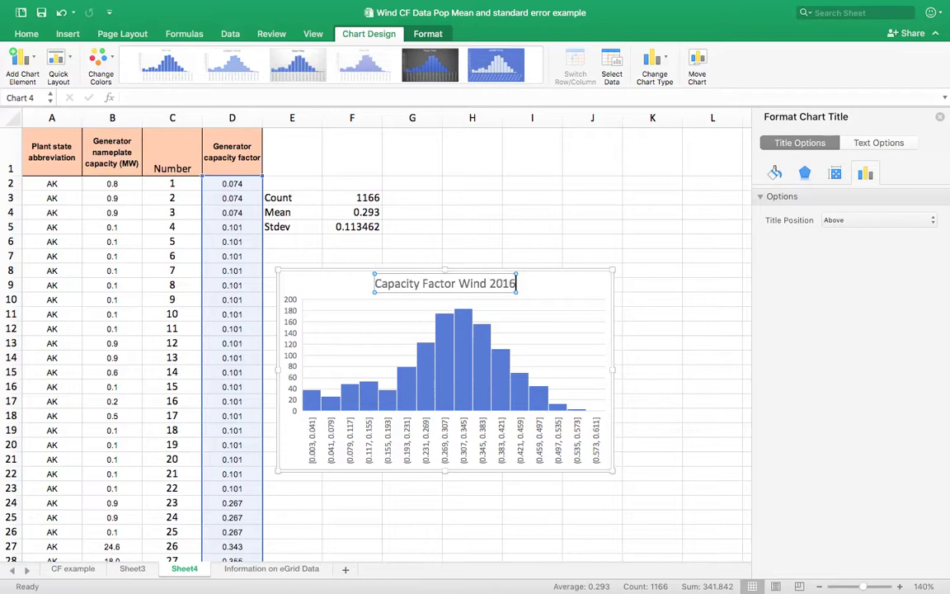
{"action": "left_click", "coordinate": [388, 245]}
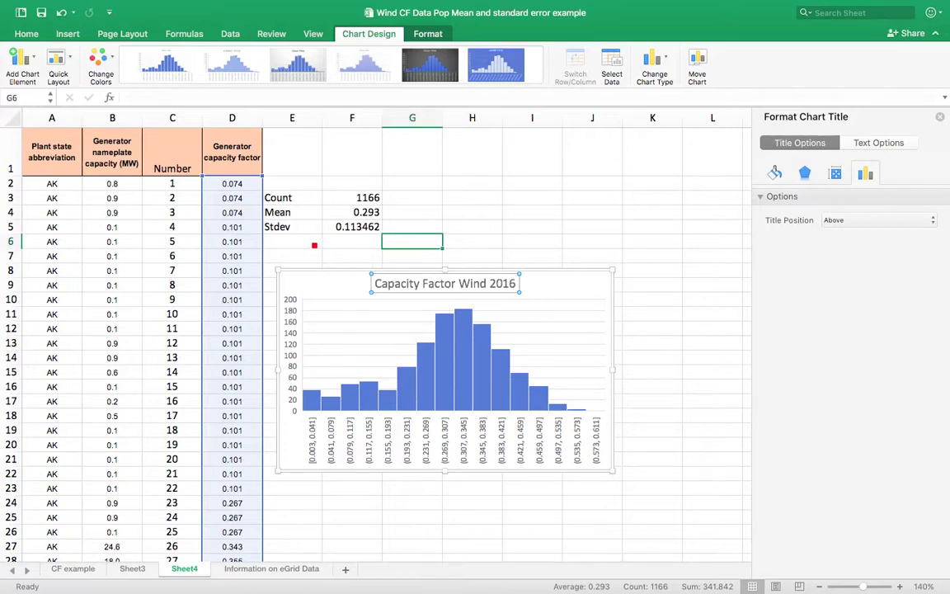
Step: Label cell E6 "Median" and calculate the median of capacity factors D2:D1167 in F6 with the MEDIAN function
{"action": "left_click", "coordinate": [314, 245]}
{"action": "type", "text": "Mei"}
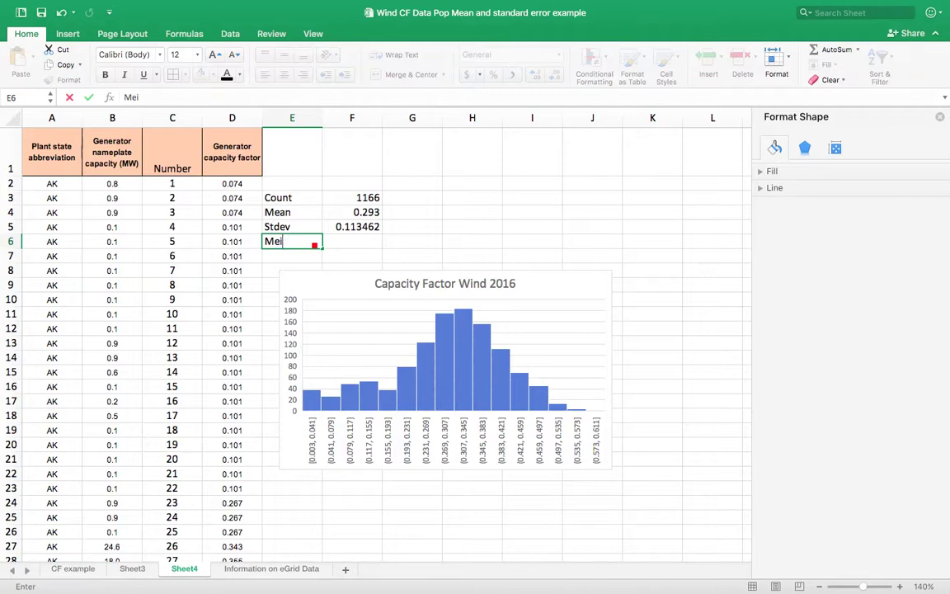
{"action": "type", "text": "adian"}
{"action": "key", "text": "Tab"}
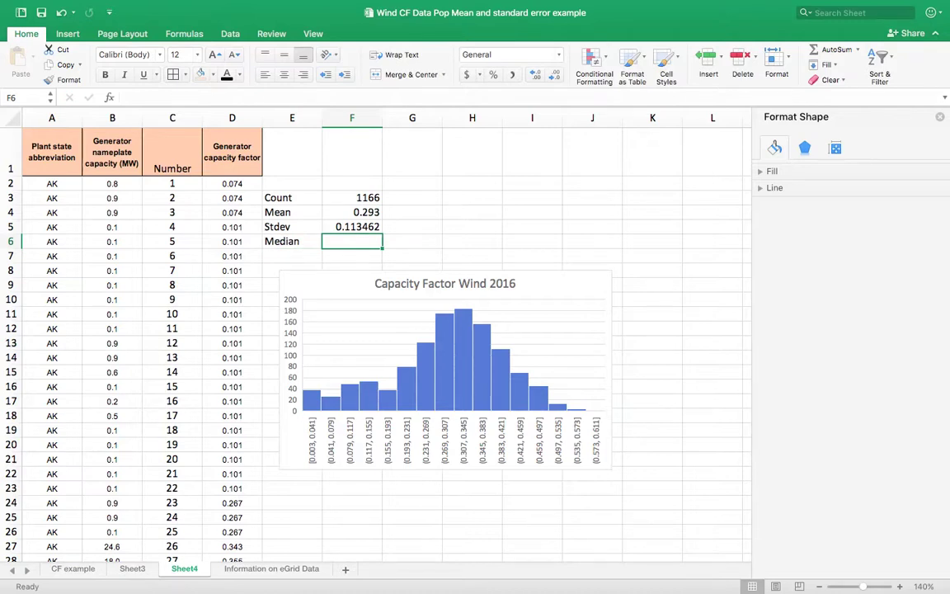
{"action": "type", "text": "=median"}
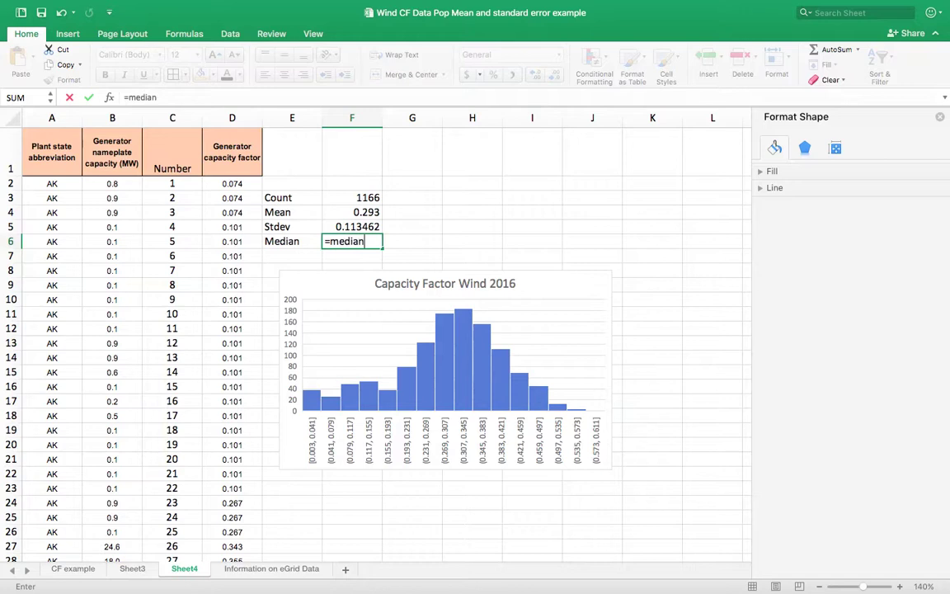
{"action": "type", "text": "("}
{"action": "left_click", "coordinate": [234, 186]}
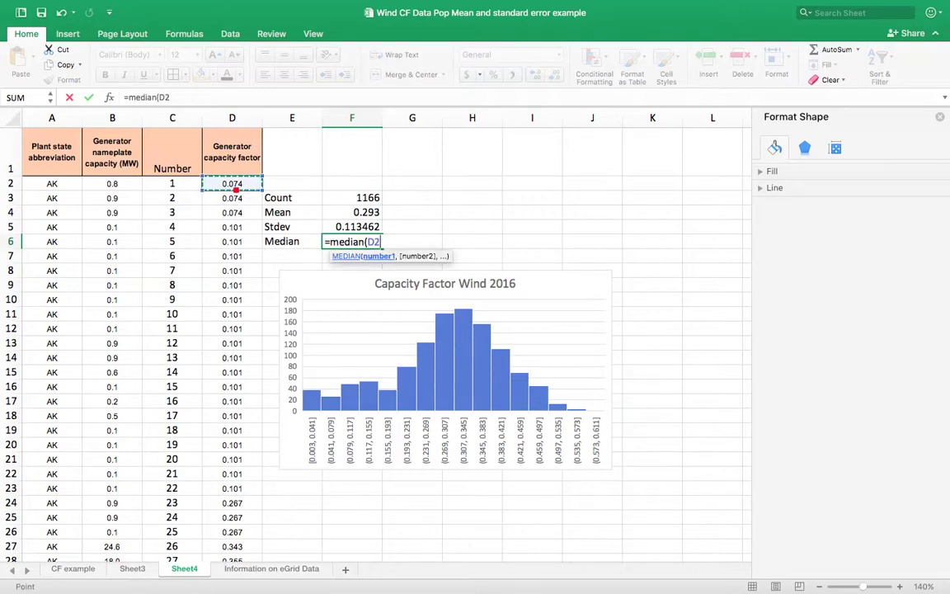
{"action": "key", "text": "super+shift+Down"}
{"action": "key", "text": "Return"}
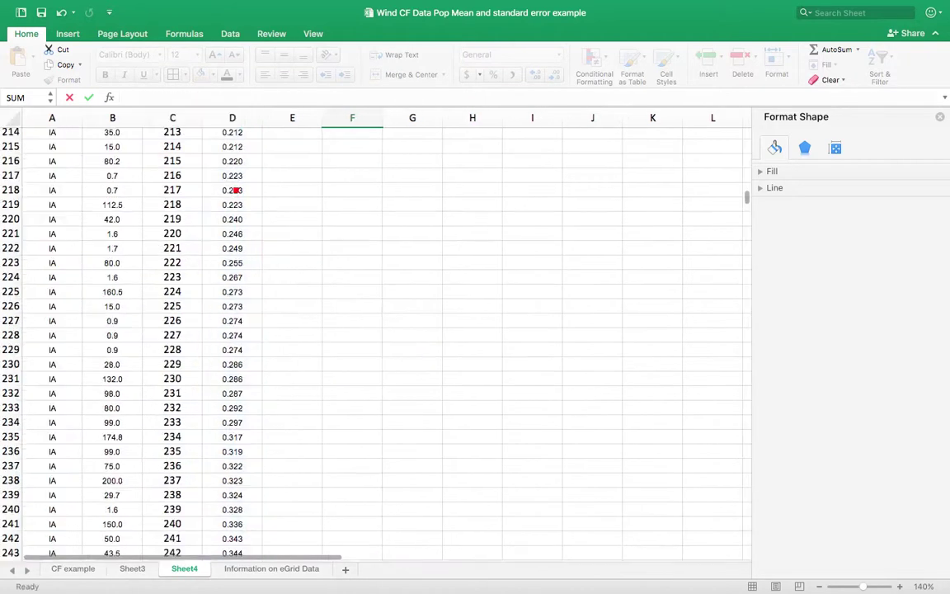
{"action": "scroll", "coordinate": [236, 191], "scroll_direction": "up", "scroll_amount": 5}
{"action": "left_click", "coordinate": [396, 202]}
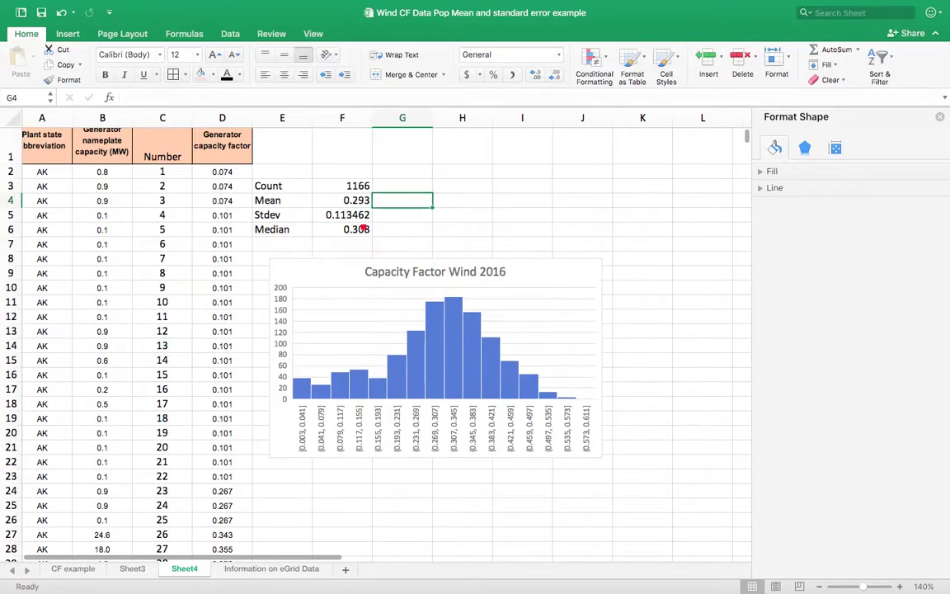
{"action": "left_click", "coordinate": [357, 232]}
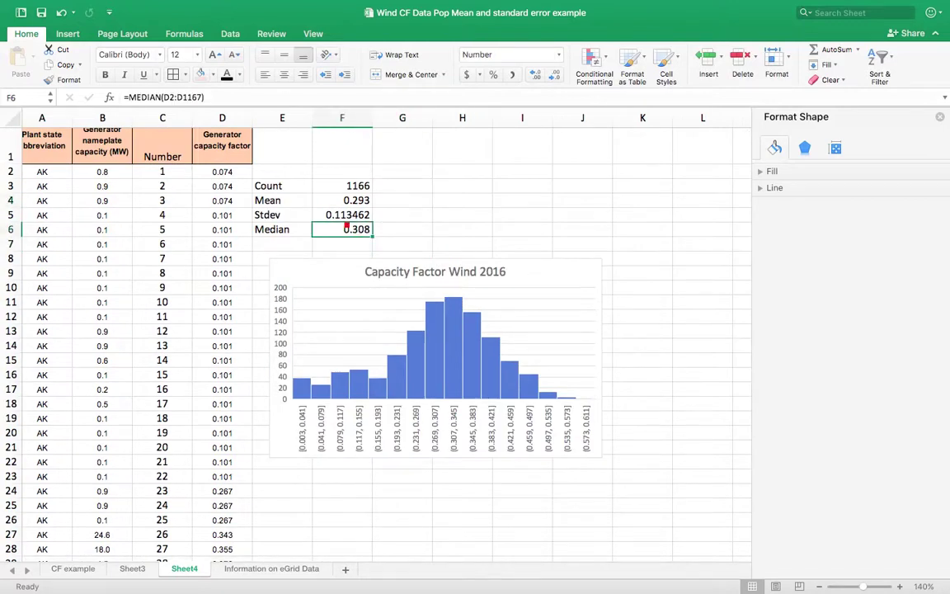
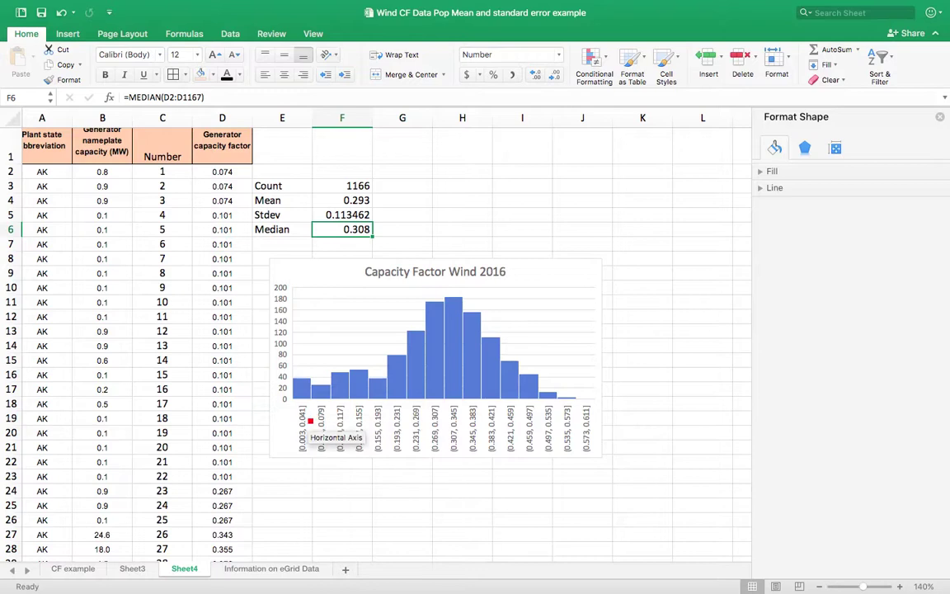
Step: Make the histogram slightly taller and narrower, so it ends around the right edge of column I
{"action": "left_click", "coordinate": [295, 437]}
{"action": "mouse_move", "coordinate": [272, 459]}
{"action": "left_mouse_down"}
{"action": "mouse_move", "coordinate": [271, 413]}
{"action": "mouse_move", "coordinate": [270, 471]}
{"action": "left_mouse_up"}
{"action": "left_click_drag", "start_coordinate": [606, 367], "coordinate": [554, 371]}
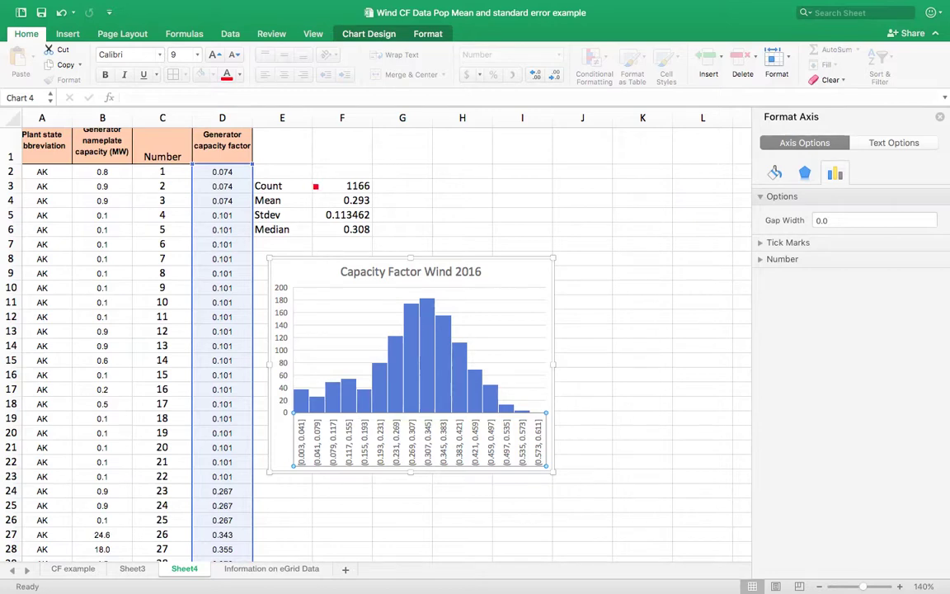
{"action": "left_click", "coordinate": [428, 176]}
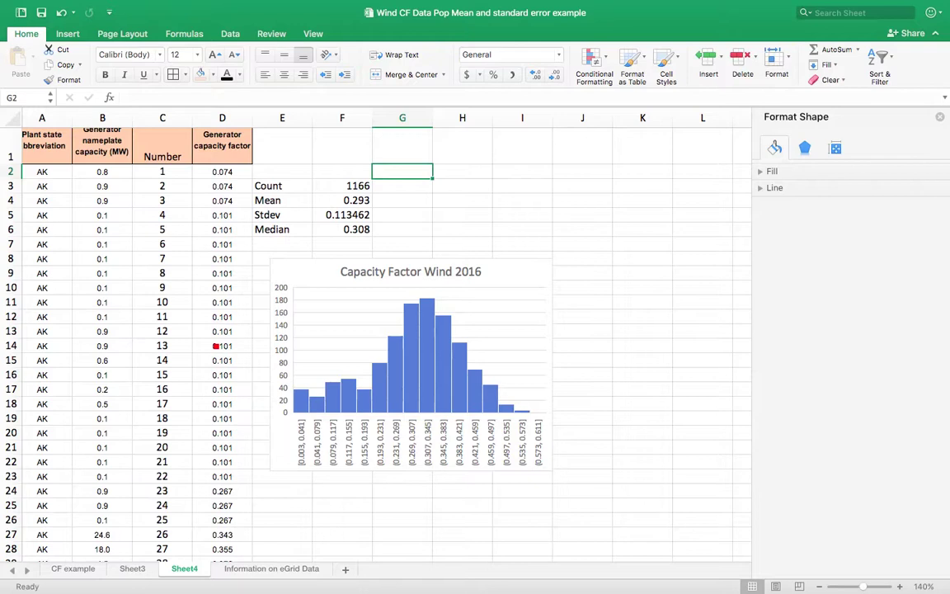
Step: Enter the heading "Random Sample" in cell J2
{"action": "left_click", "coordinate": [585, 188]}
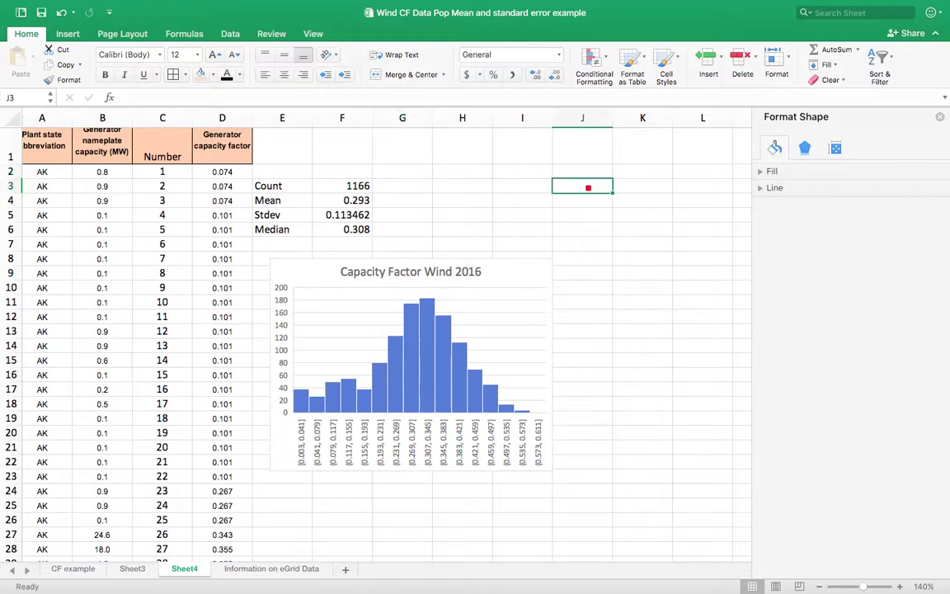
{"action": "left_click", "coordinate": [579, 173]}
{"action": "type", "text": "Random"}
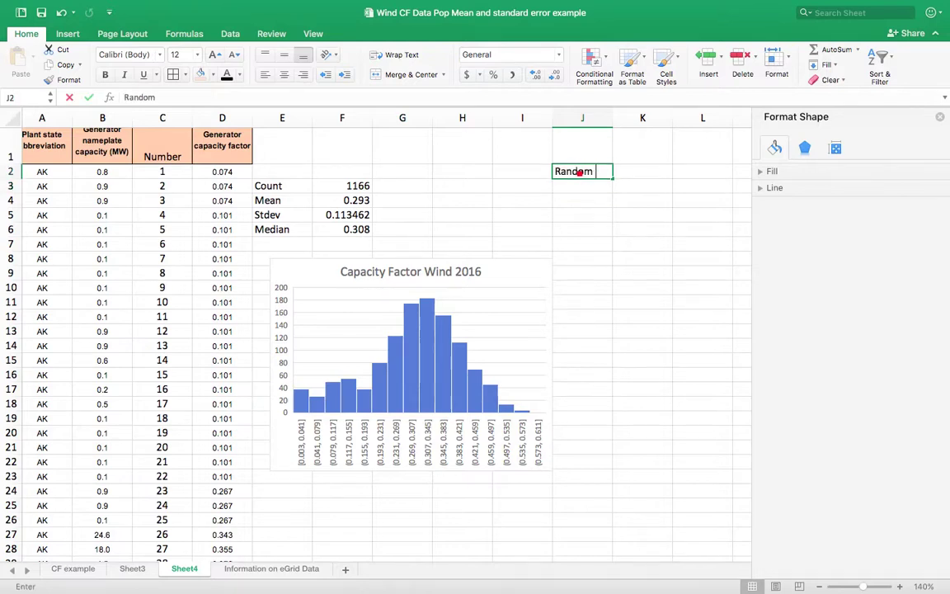
{"action": "type", "text": " Sampl"}
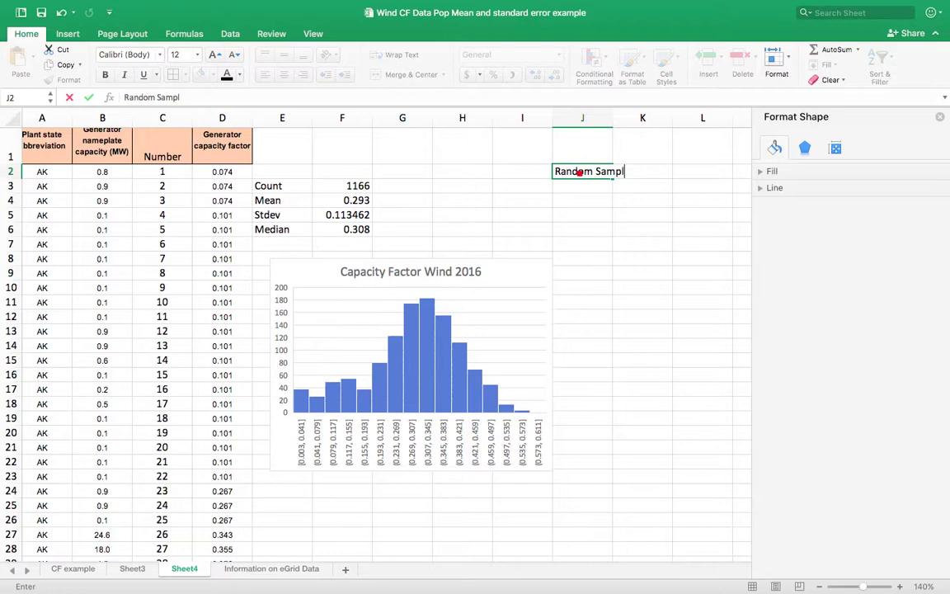
{"action": "type", "text": "e"}
Step: Number the sample rows 1 to 10 in cells I3:I12 by extending the series 1, 2
{"action": "left_click", "coordinate": [523, 186]}
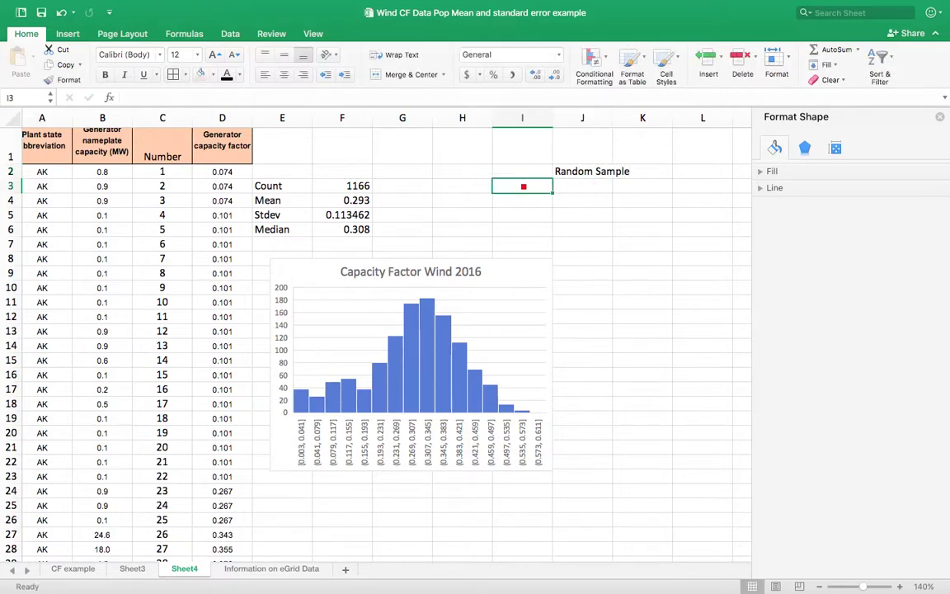
{"action": "type", "text": "1"}
{"action": "key", "text": "Return"}
{"action": "type", "text": "2"}
{"action": "key", "text": "Return"}
{"action": "left_click_drag", "start_coordinate": [524, 188], "coordinate": [553, 324]}
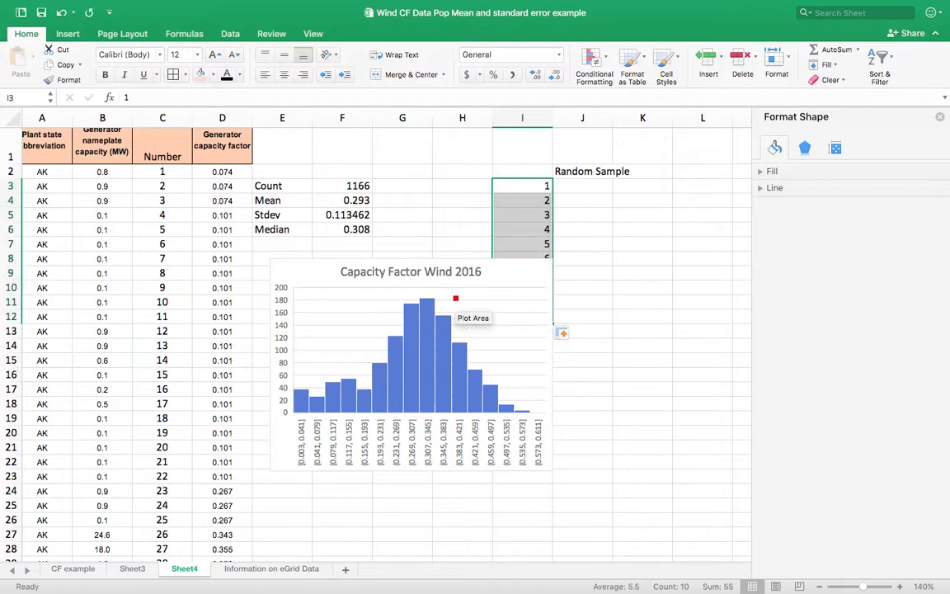
Step: Move the histogram down to start around row 14, clear of the sample numbers in column I
{"action": "left_click", "coordinate": [455, 298]}
{"action": "left_click_drag", "start_coordinate": [328, 271], "coordinate": [319, 362]}
{"action": "left_click", "coordinate": [397, 305]}
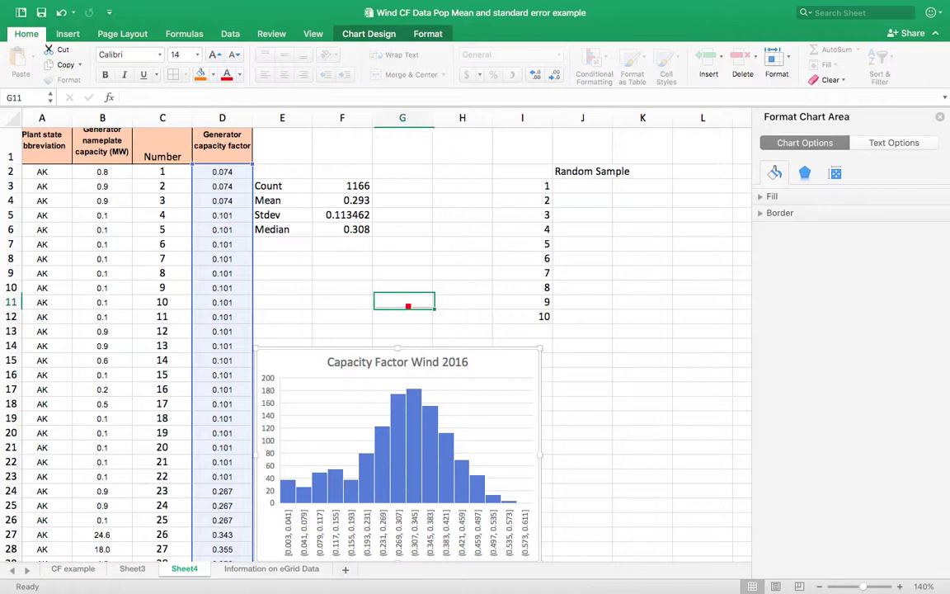
Step: Draw a random capacity factor in cell J3 with =VLOOKUP(RANDBETWEEN(1,1166),C2:D1167,2)
{"action": "left_click", "coordinate": [583, 192]}
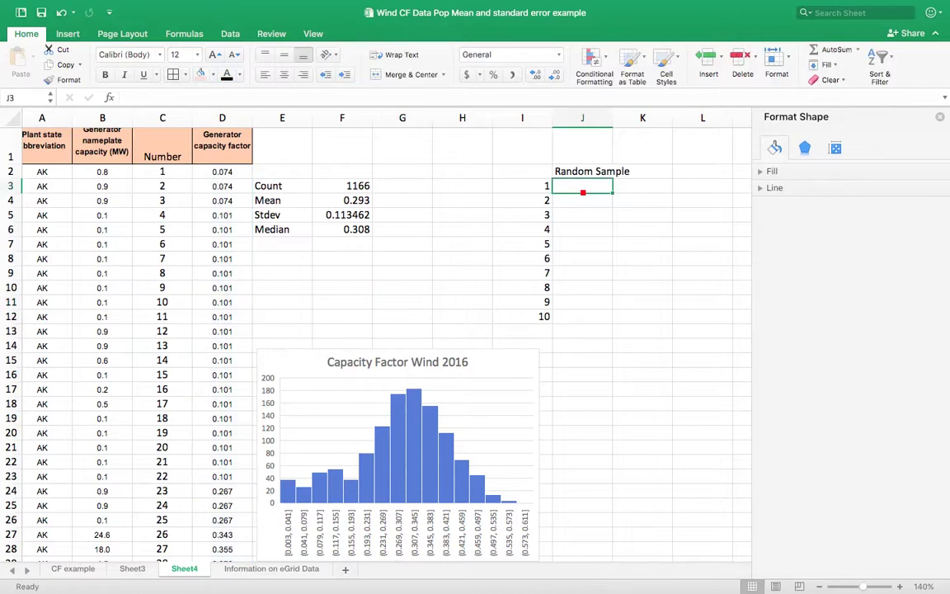
{"action": "type", "text": "=vl"}
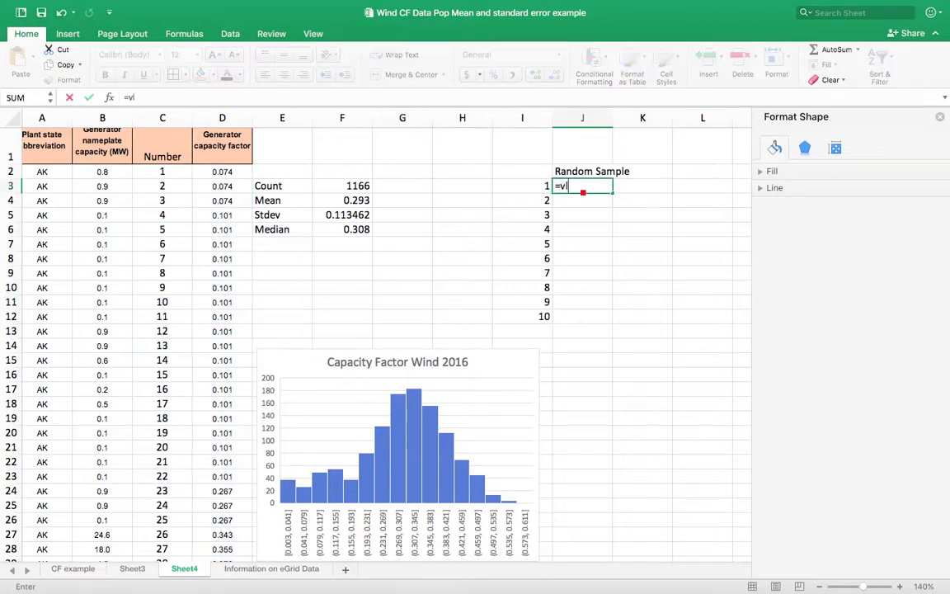
{"action": "type", "text": "ookup("}
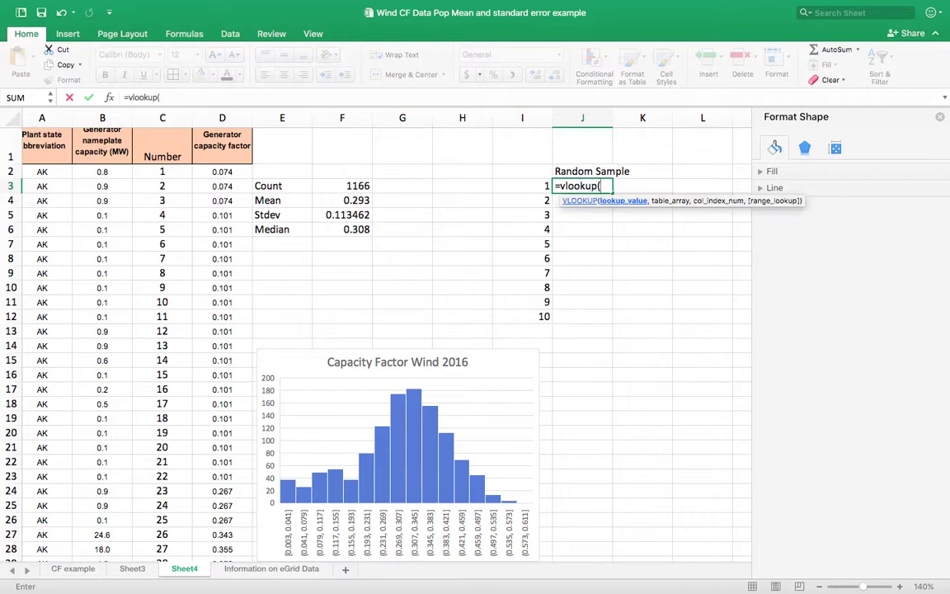
{"action": "type", "text": "randbetw"}
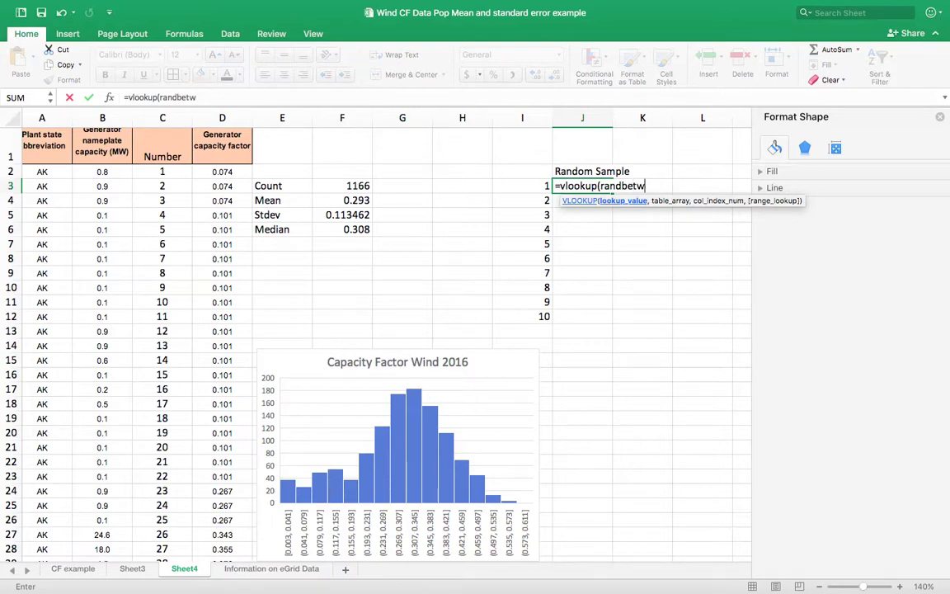
{"action": "type", "text": "een("}
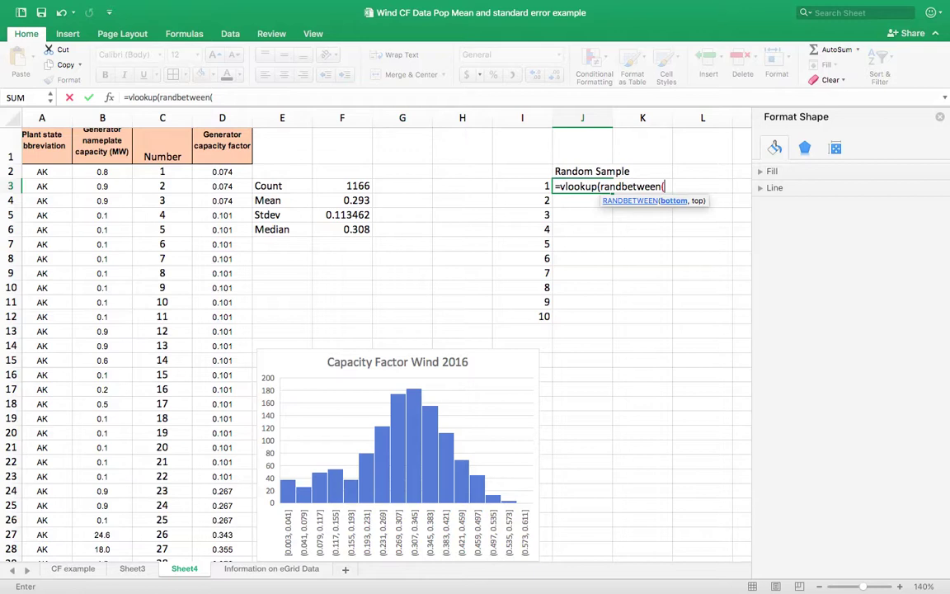
{"action": "type", "text": "1,"}
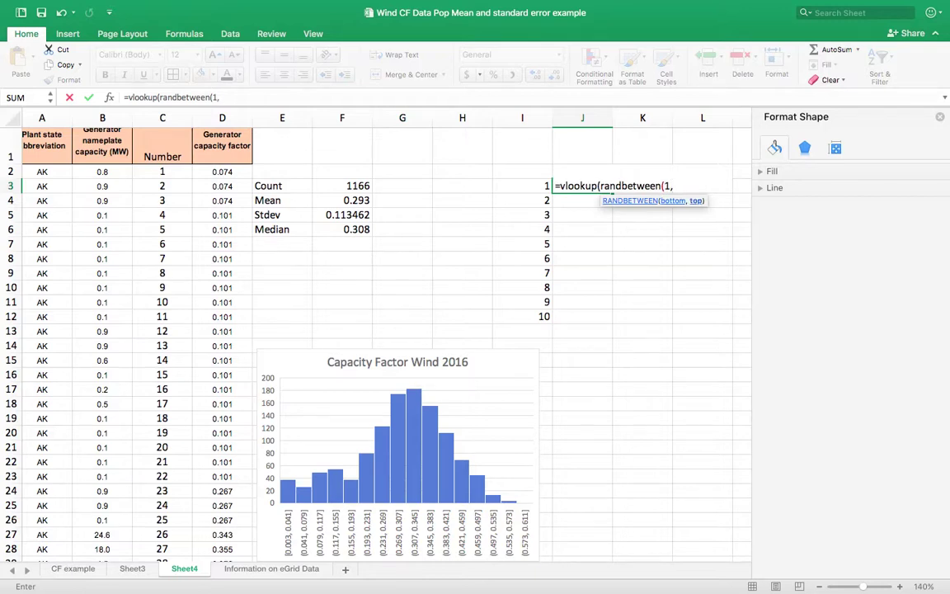
{"action": "type", "text": "1166),"}
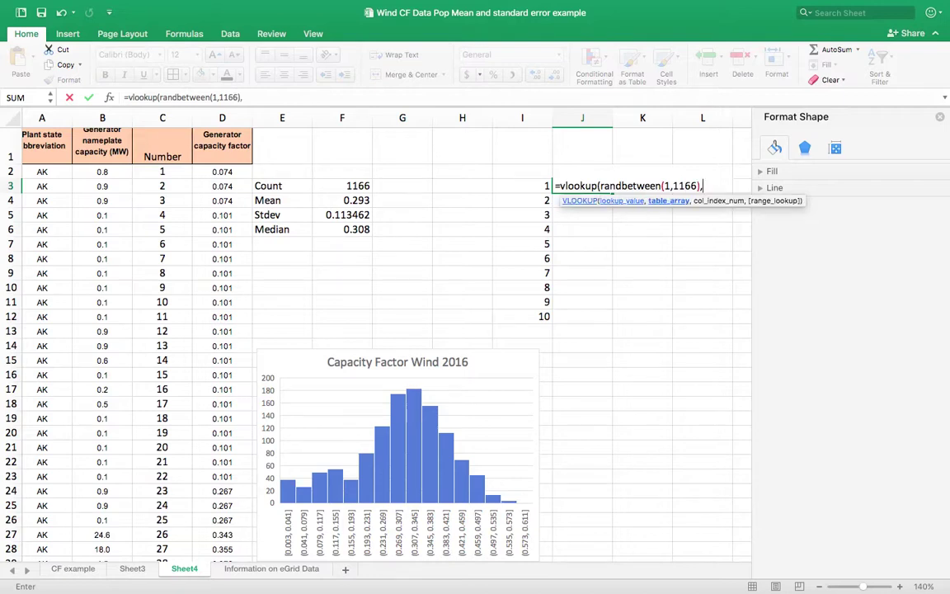
{"action": "left_click", "coordinate": [175, 178]}
{"action": "key", "text": "shift+Right"}
{"action": "key", "text": "super+shift+Down"}
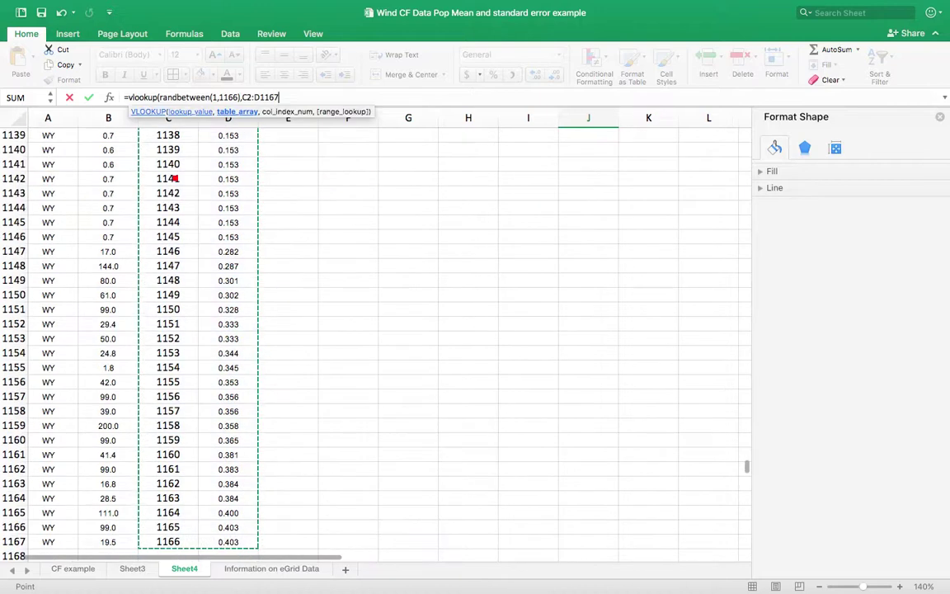
{"action": "type", "text": ","}
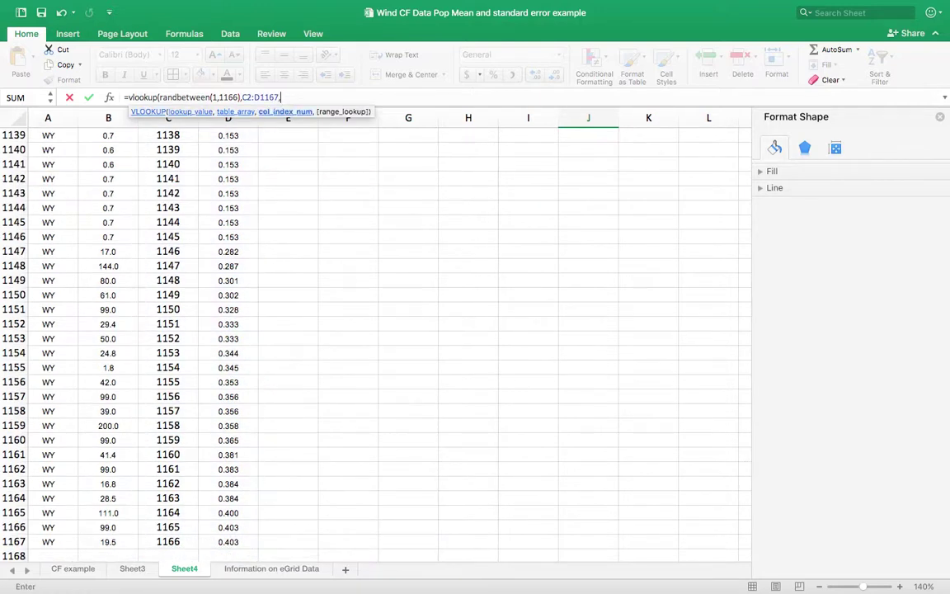
{"action": "type", "text": "2)"}
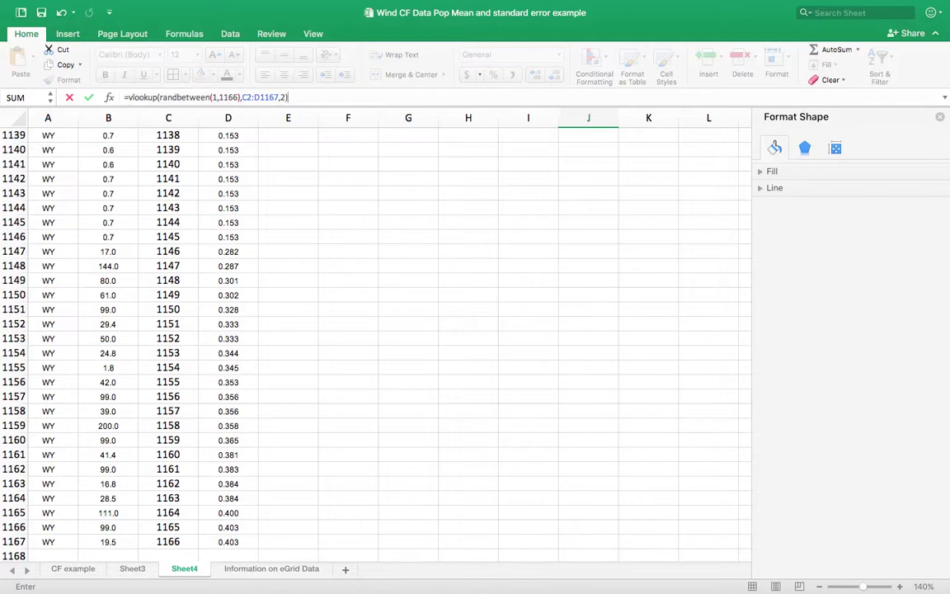
{"action": "key", "text": "Return"}
{"action": "scroll", "coordinate": [334, 216], "scroll_direction": "up", "scroll_amount": 3}
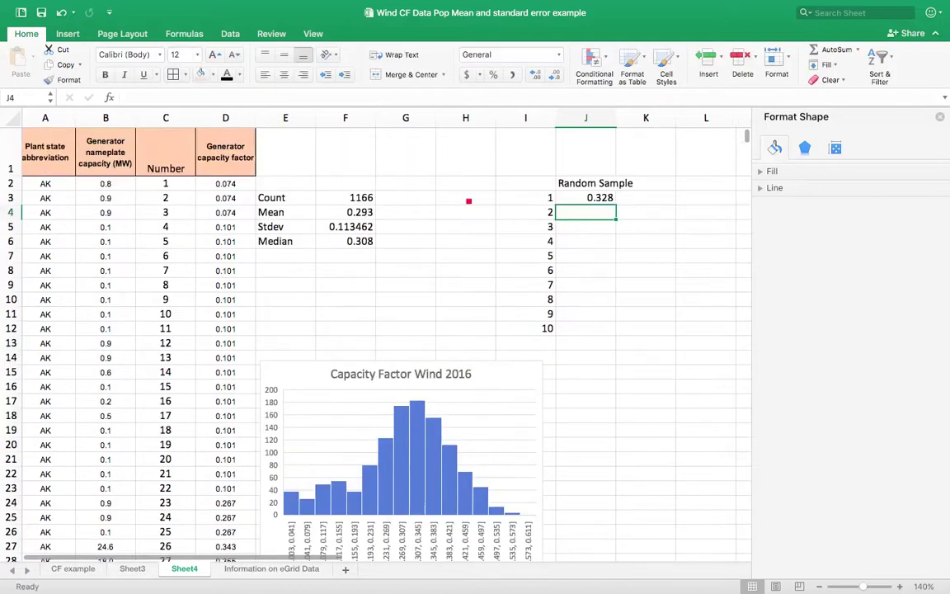
Step: Recalculate the sheet repeatedly to examine how the random capacity factor in J3 changes with each draw
{"action": "left_click", "coordinate": [573, 202]}
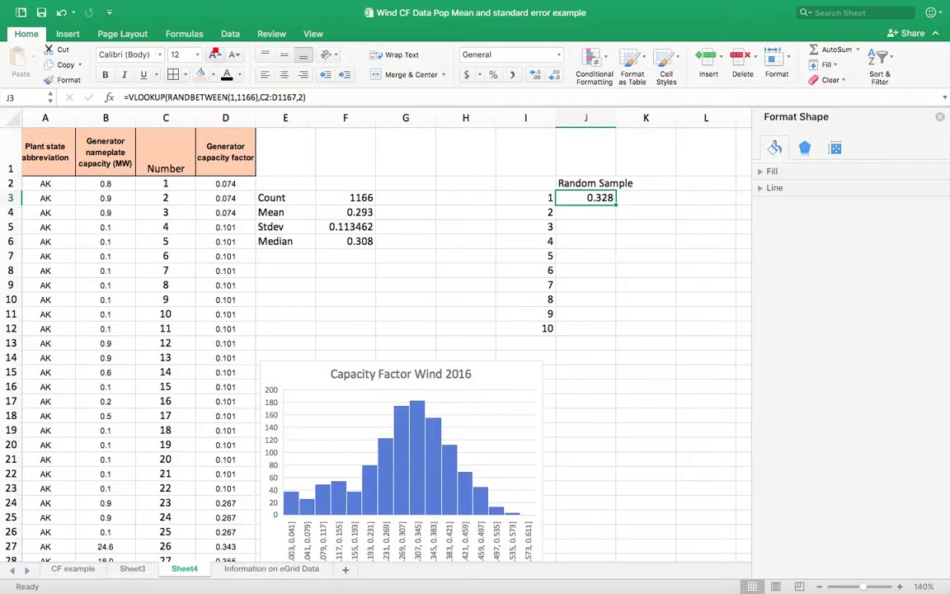
{"action": "left_click", "coordinate": [198, 35]}
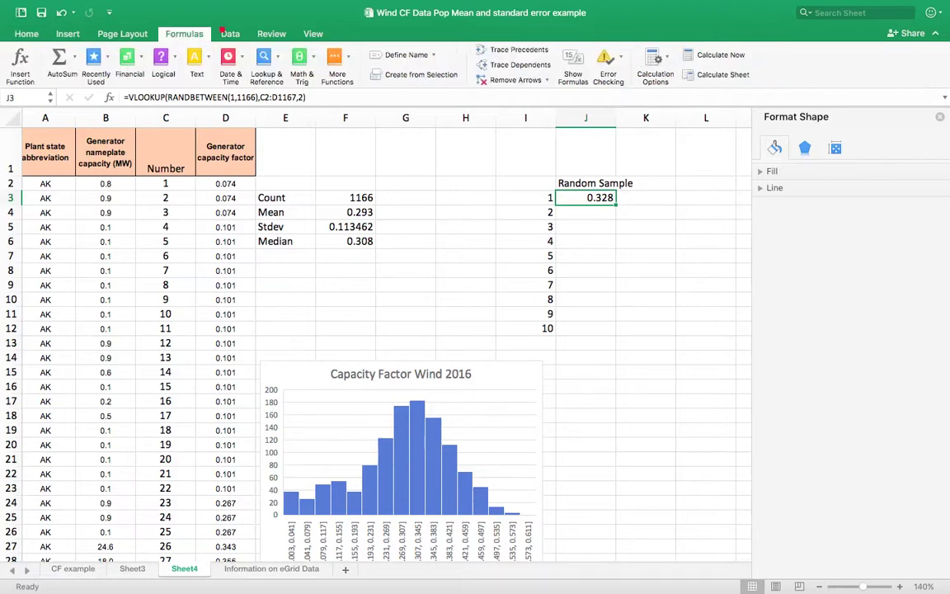
{"action": "left_click", "coordinate": [696, 56]}
{"action": "left_click", "coordinate": [695, 55]}
{"action": "left_click", "coordinate": [695, 55]}
{"action": "left_click", "coordinate": [695, 56]}
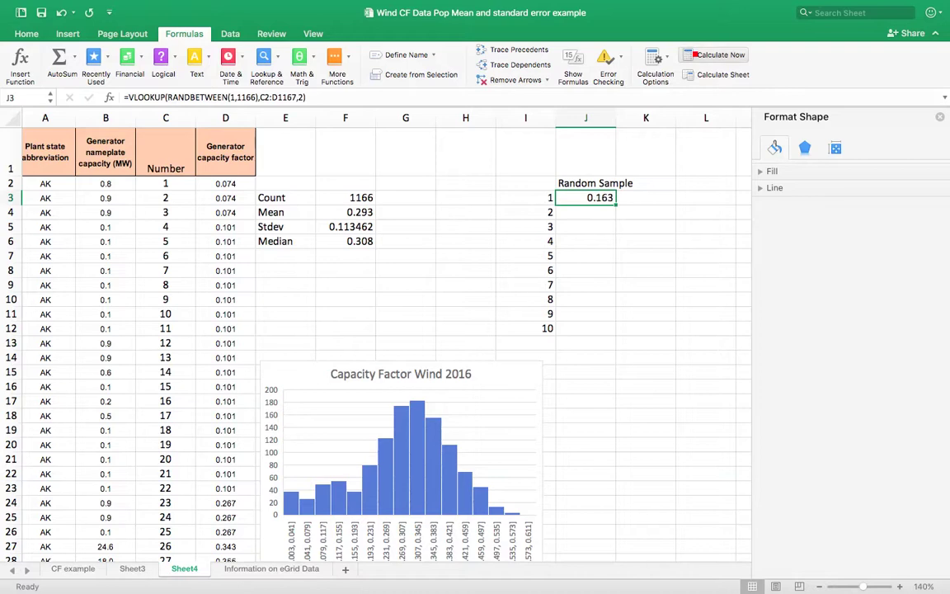
{"action": "left_click", "coordinate": [695, 55]}
{"action": "left_click", "coordinate": [695, 55]}
{"action": "left_click", "coordinate": [695, 56]}
{"action": "left_click", "coordinate": [695, 55]}
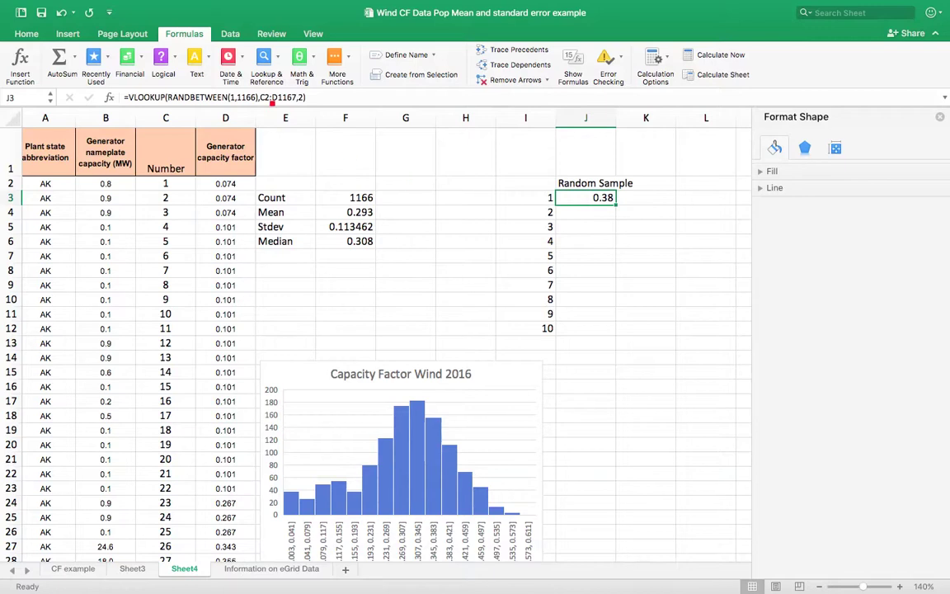
Step: Make the lookup range in the J3 formula absolute as $C$2:$D$1167 and copy the formula down to J12
{"action": "left_click", "coordinate": [271, 97]}
{"action": "double_click", "coordinate": [263, 97]}
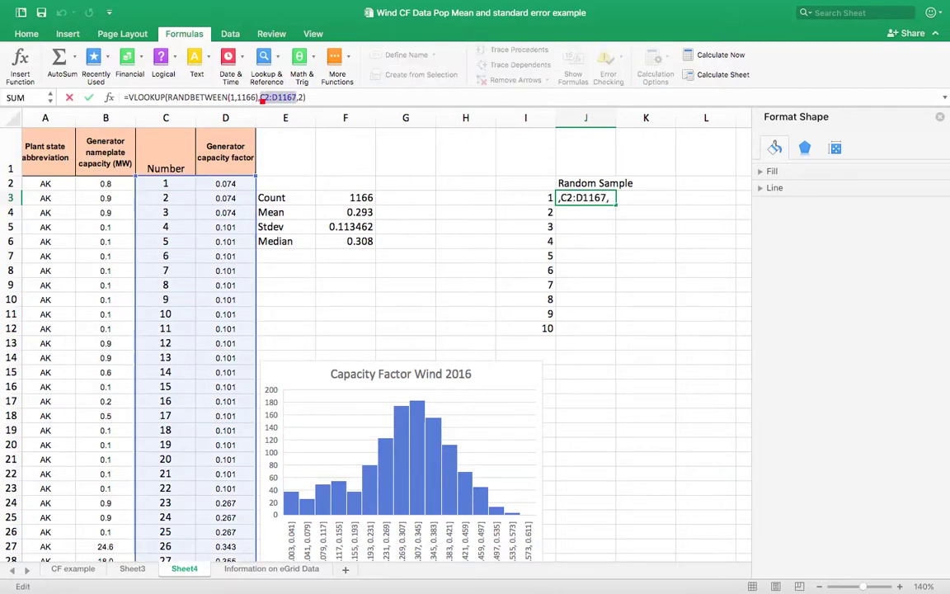
{"action": "key", "text": "F4"}
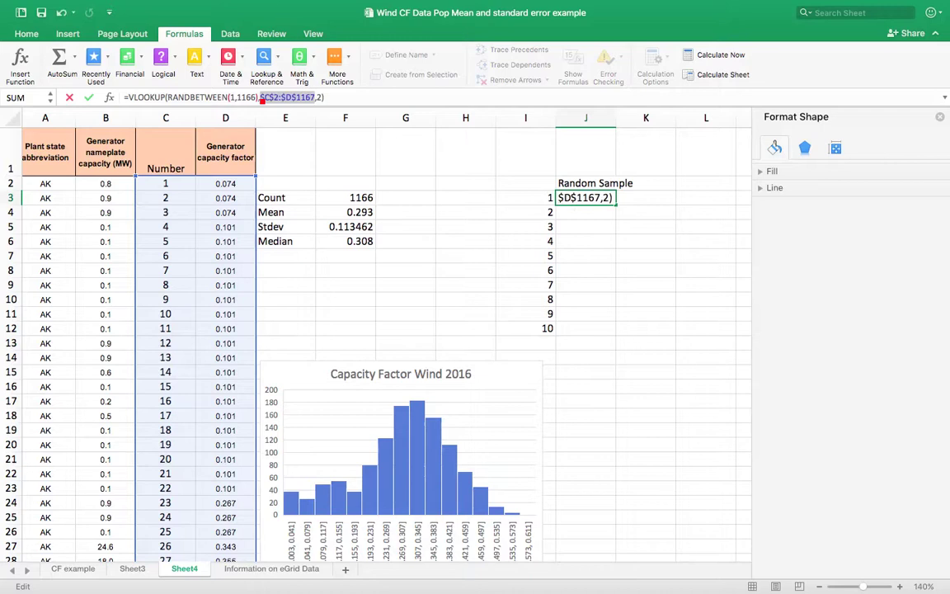
{"action": "left_click", "coordinate": [475, 210]}
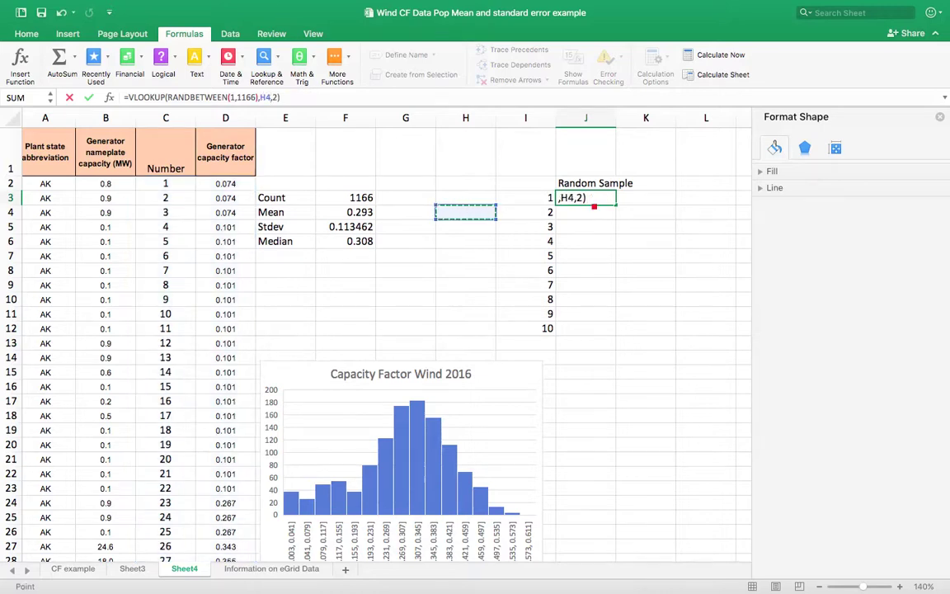
{"action": "key", "text": "super+z"}
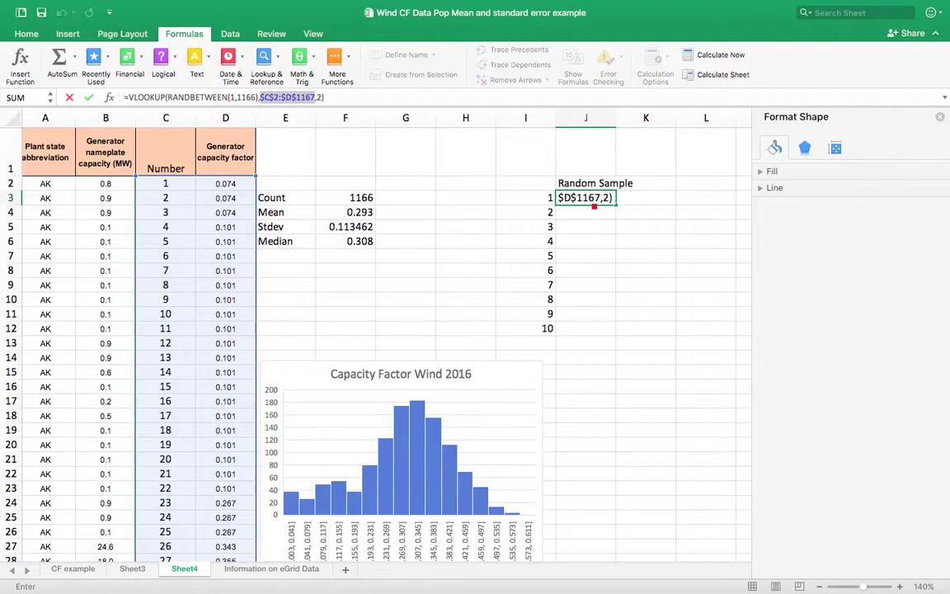
{"action": "key", "text": "Return"}
{"action": "left_click", "coordinate": [609, 199]}
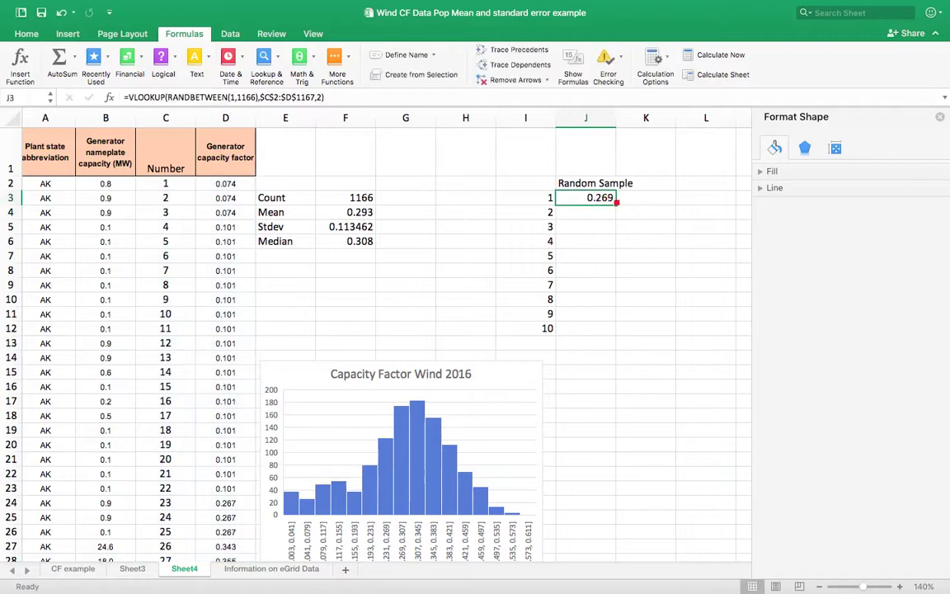
{"action": "left_click_drag", "start_coordinate": [616, 201], "coordinate": [618, 338]}
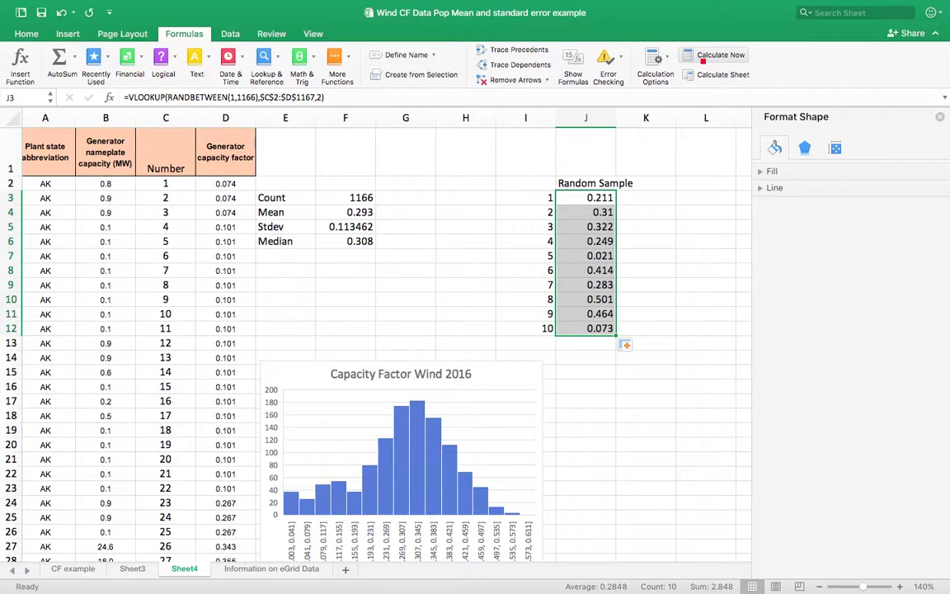
Step: Recalculate the sheet several times to examine how the ten random sample values in J3:J12 are redrawn
{"action": "left_click", "coordinate": [703, 58]}
{"action": "left_click", "coordinate": [702, 59]}
{"action": "left_click", "coordinate": [702, 59]}
{"action": "left_click", "coordinate": [703, 59]}
{"action": "left_click", "coordinate": [702, 59]}
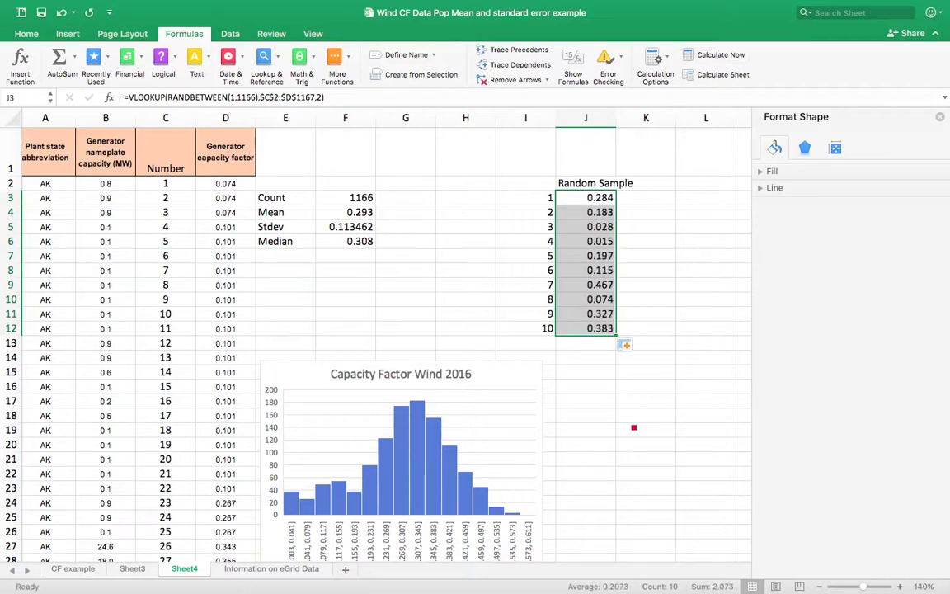
{"action": "left_click", "coordinate": [639, 428]}
Step: Enter the label "MeanSample" in cell I14, below the sample numbers
{"action": "left_click", "coordinate": [551, 359]}
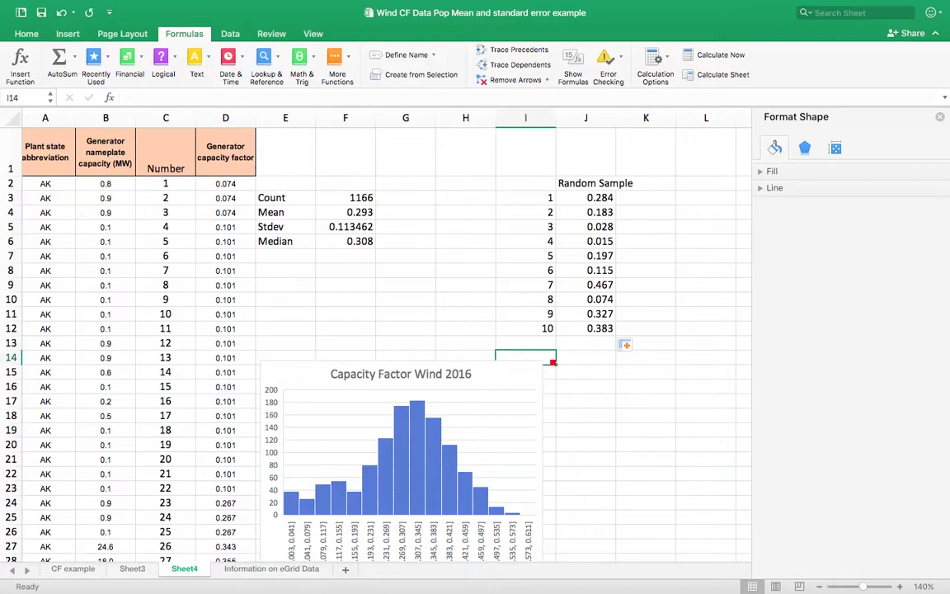
{"action": "type", "text": "Mea"}
{"action": "key", "text": "BackSpace"}
{"action": "key", "text": "BackSpace"}
{"action": "type", "text": "eanSample"}
{"action": "key", "text": "Tab"}
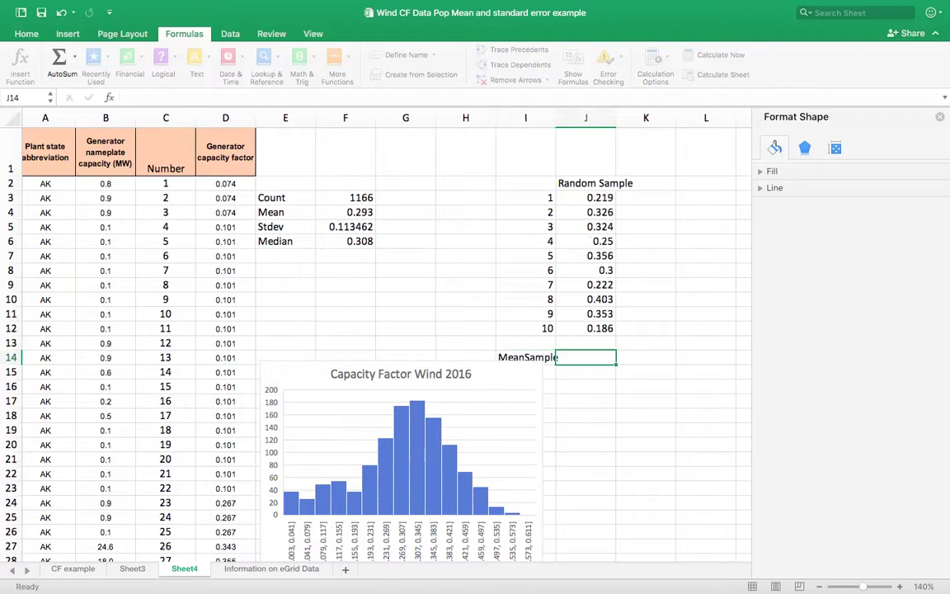
Step: Calculate the mean of the random sample in J14 with =AVERAGE(J3:J12)
{"action": "type", "text": "=average"}
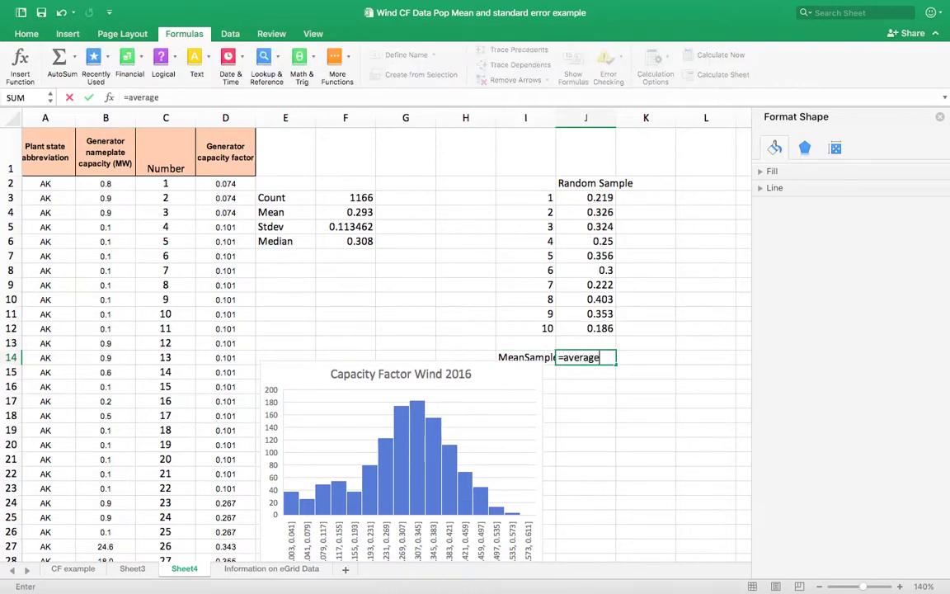
{"action": "type", "text": "("}
{"action": "left_click_drag", "start_coordinate": [569, 198], "coordinate": [571, 328]}
{"action": "key", "text": "Return"}
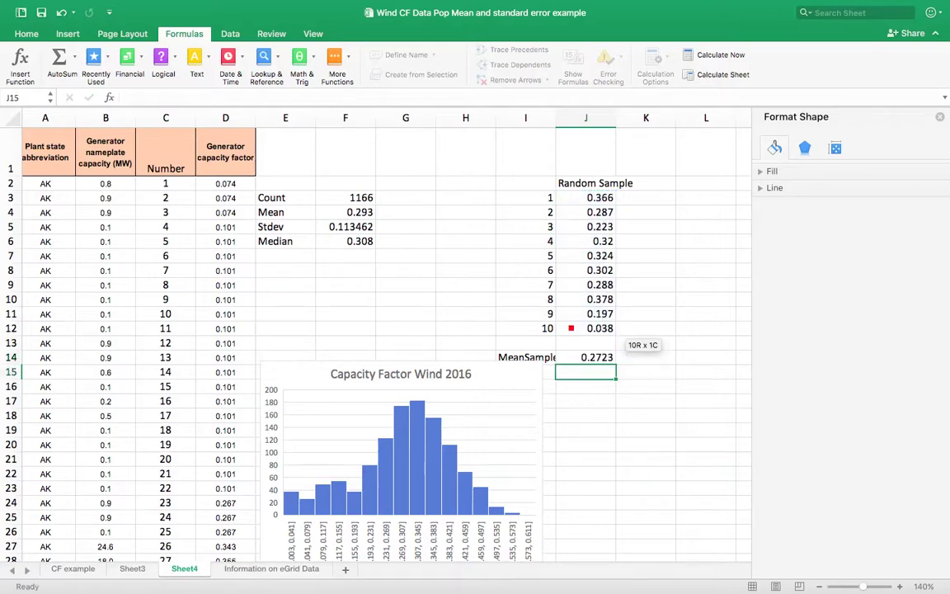
Step: Recalculate the sheet repeatedly and compare the varying sample mean in J14 with the population mean in F4
{"action": "left_click", "coordinate": [582, 357]}
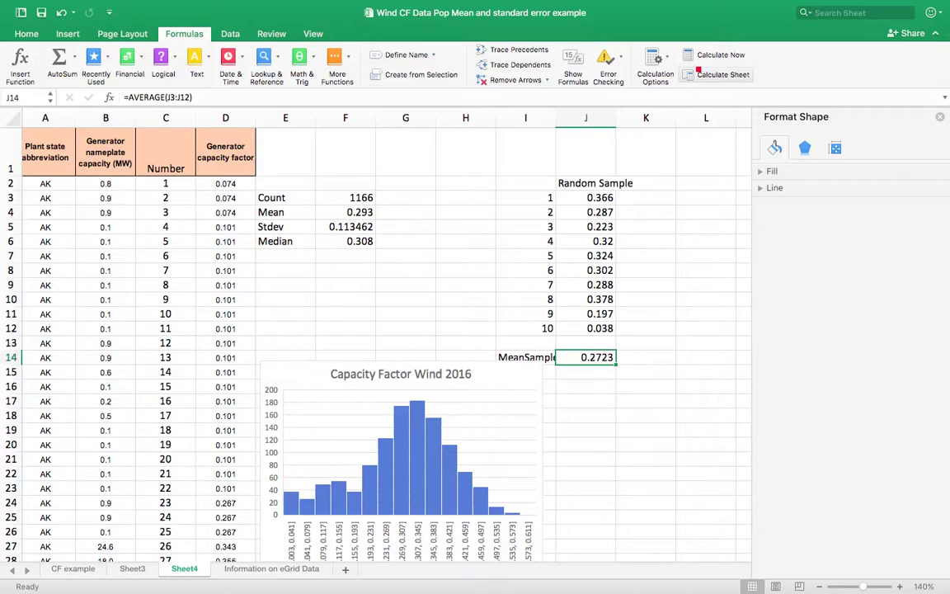
{"action": "left_click", "coordinate": [699, 55]}
{"action": "left_click", "coordinate": [698, 56]}
{"action": "left_click", "coordinate": [699, 55]}
{"action": "left_click", "coordinate": [699, 55]}
{"action": "left_click", "coordinate": [698, 55]}
{"action": "left_click", "coordinate": [699, 55]}
{"action": "left_click", "coordinate": [699, 55]}
{"action": "left_click", "coordinate": [698, 56]}
{"action": "left_click", "coordinate": [698, 55]}
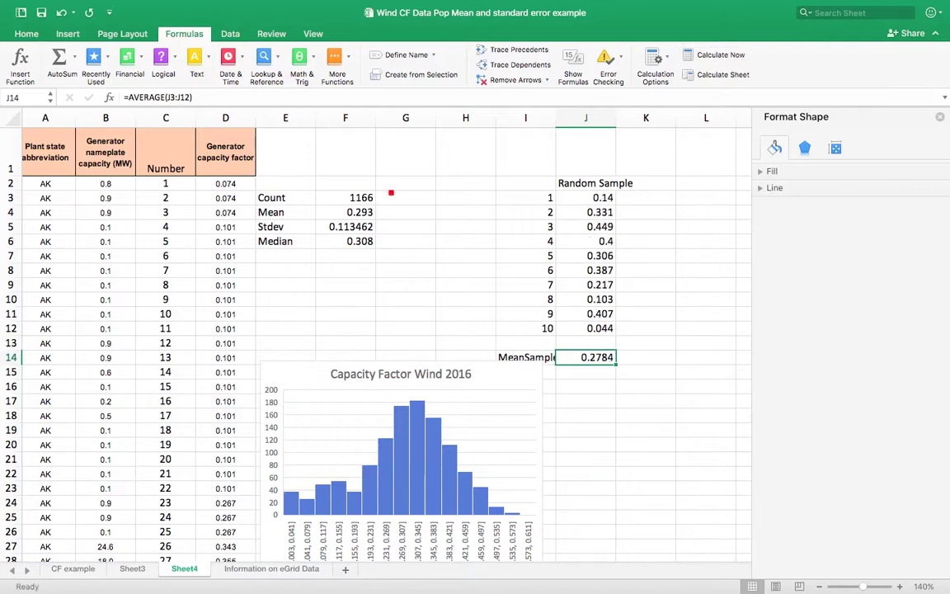
{"action": "left_click", "coordinate": [368, 212]}
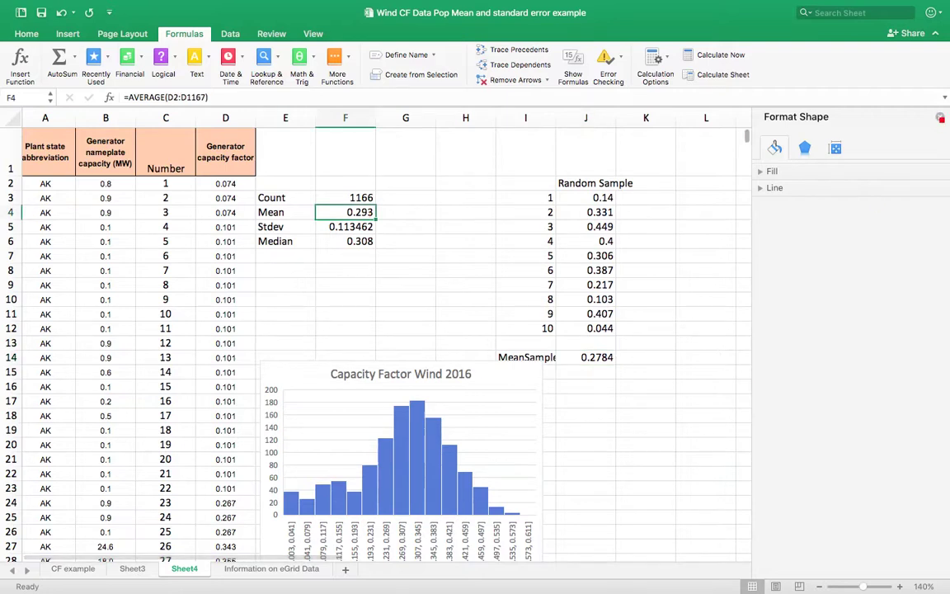
Step: Close the Format Shape pane and enter the headings "Trial" in L1 and "Sample Mean" in M1
{"action": "left_click", "coordinate": [939, 118]}
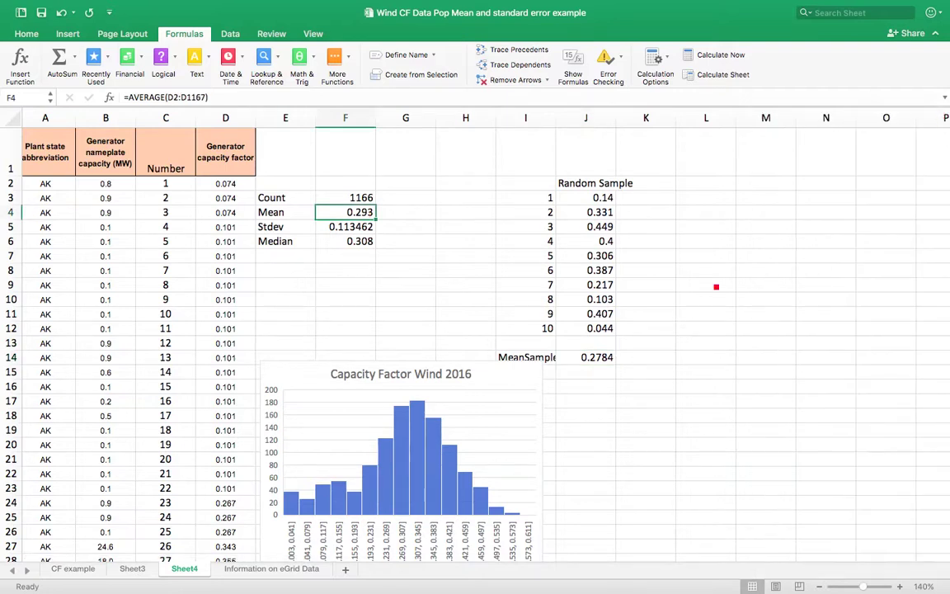
{"action": "left_click", "coordinate": [603, 361]}
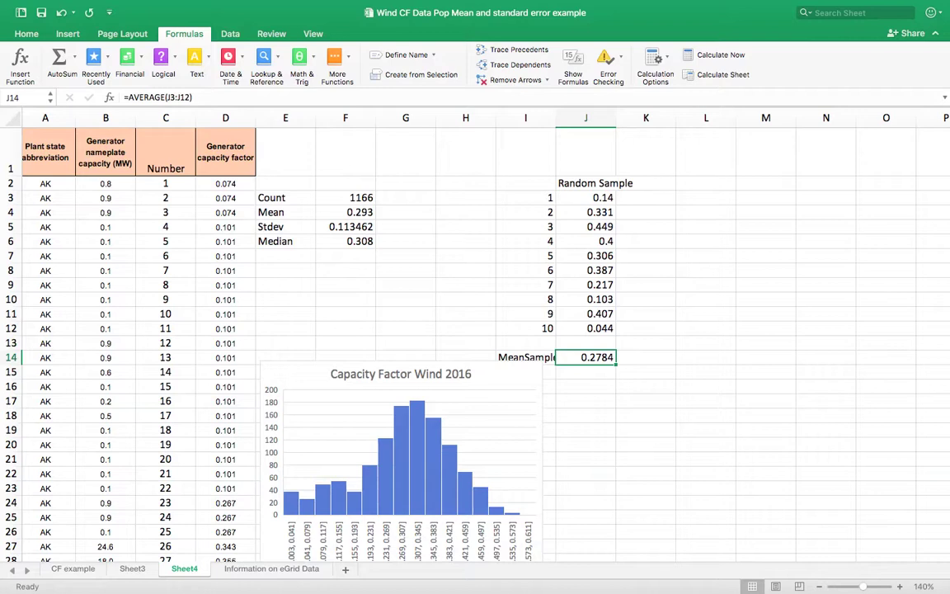
{"action": "left_click", "coordinate": [694, 147]}
{"action": "type", "text": "Trial"}
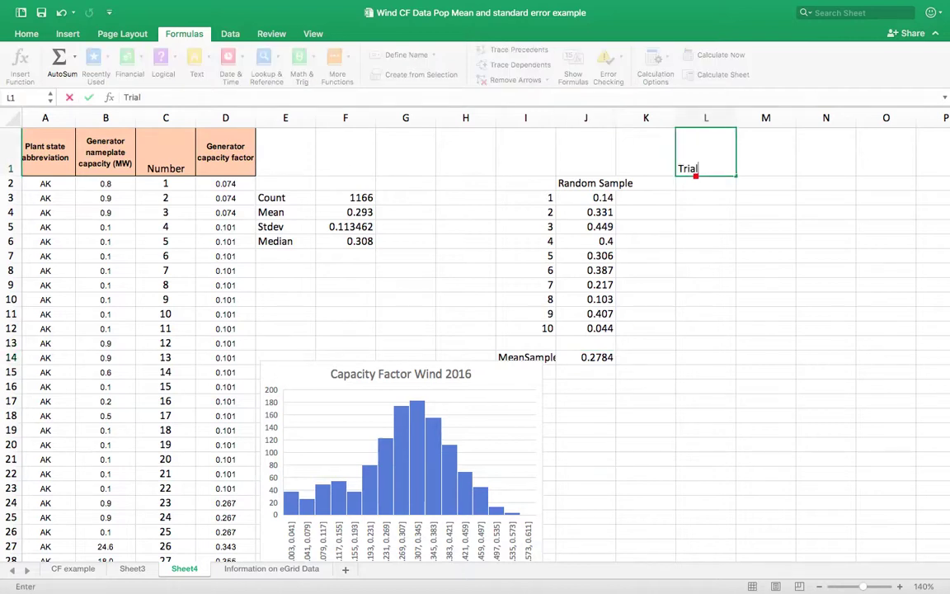
{"action": "key", "text": "Tab"}
{"action": "type", "text": "Sample MEan"}
{"action": "key", "text": "BackSpace"}
{"action": "type", "text": "n"}
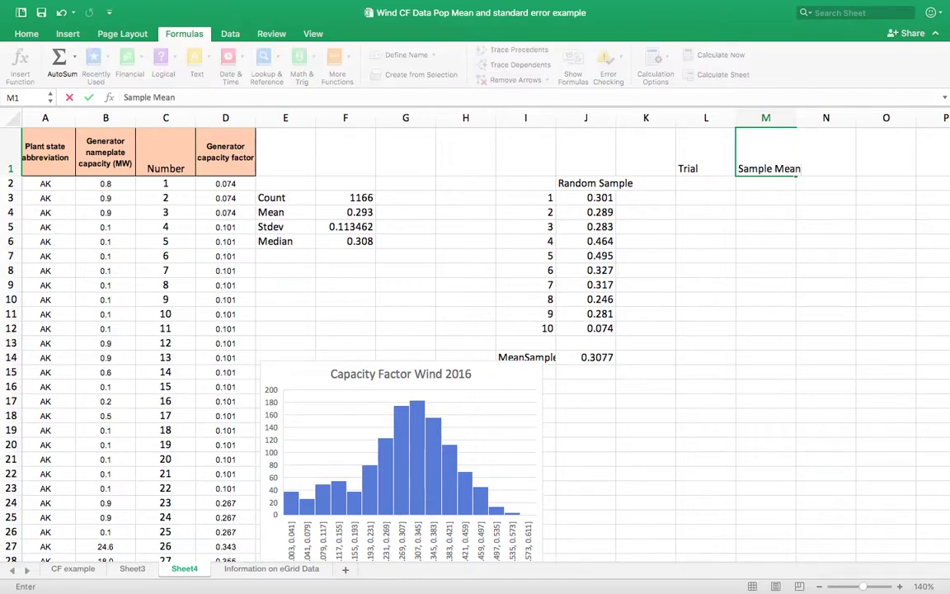
{"action": "left_click", "coordinate": [706, 168]}
Step: Number the trials 1 to 500 down column L from L2 with a fill series in columns and a stop value of 500
{"action": "left_click", "coordinate": [706, 183]}
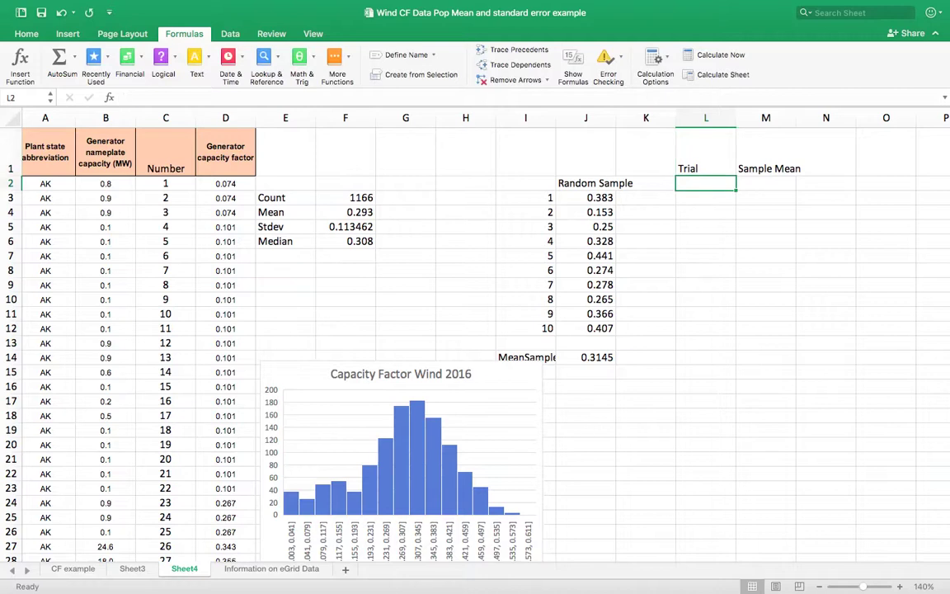
{"action": "type", "text": "1"}
{"action": "key", "text": "Return"}
{"action": "left_click", "coordinate": [696, 184]}
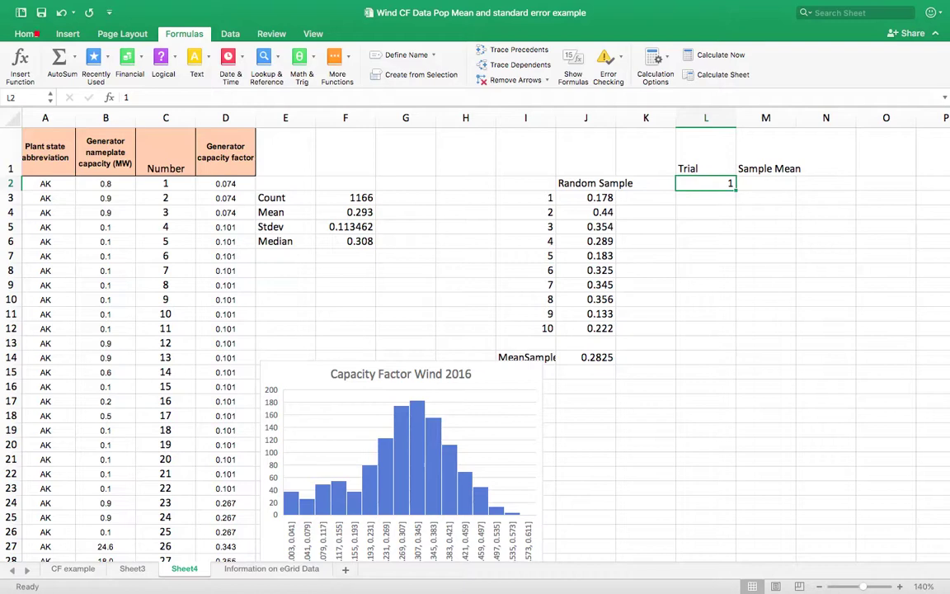
{"action": "left_click", "coordinate": [33, 34]}
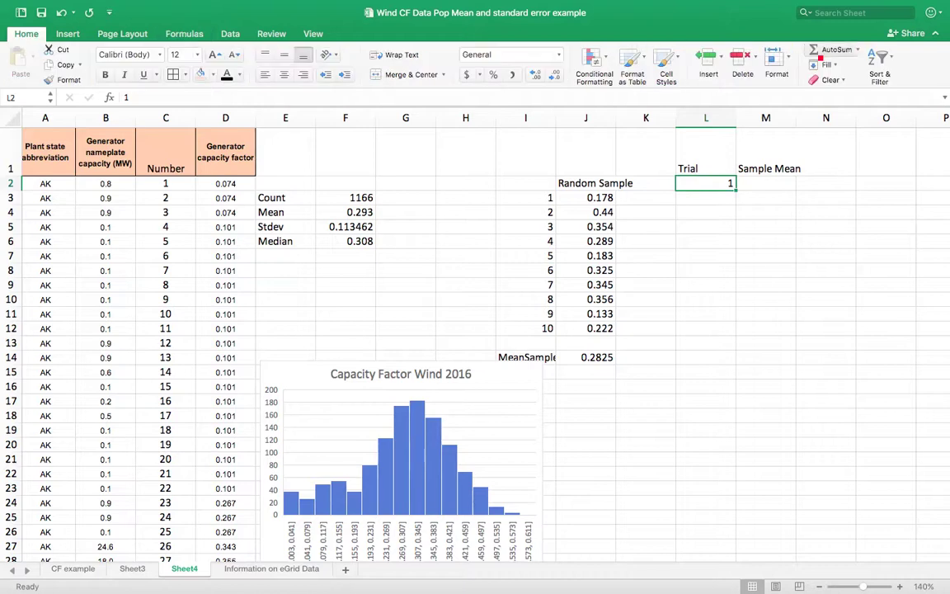
{"action": "left_click", "coordinate": [826, 64]}
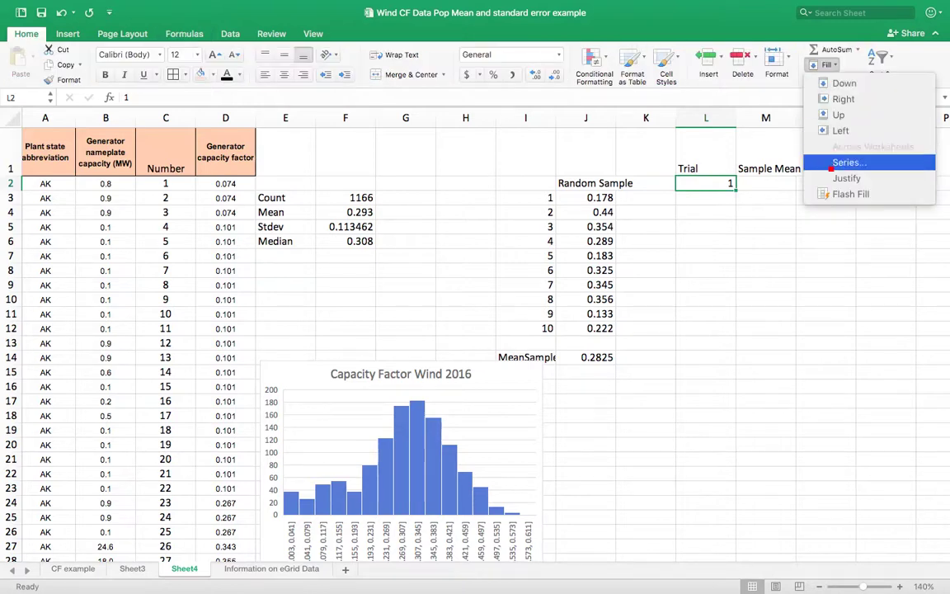
{"action": "left_click", "coordinate": [827, 164]}
{"action": "left_click", "coordinate": [370, 157]}
{"action": "left_click", "coordinate": [419, 244]}
{"action": "type", "text": "500"}
{"action": "left_click", "coordinate": [578, 268]}
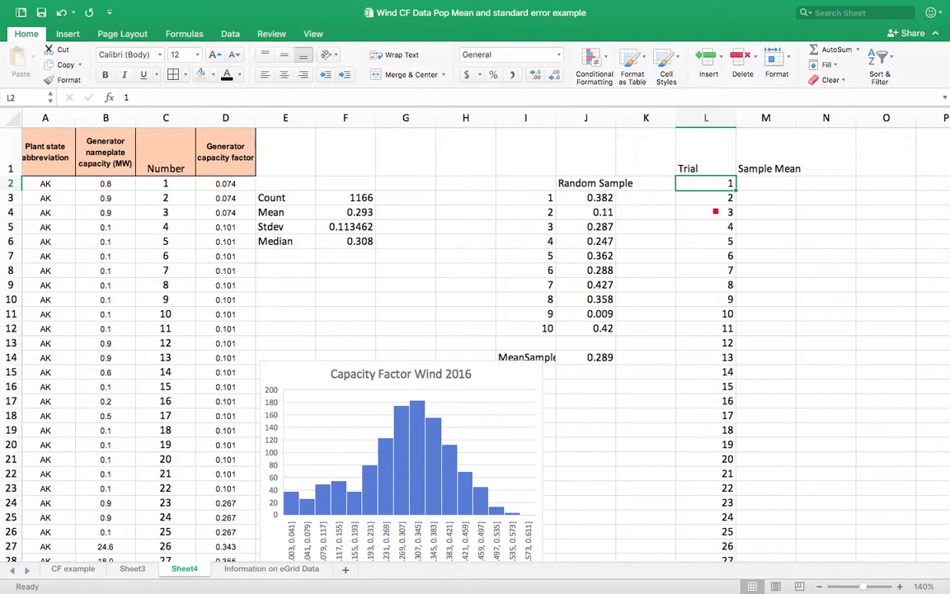
Step: Link the first trial's sample mean in M2 to the mean in J14 with =J14
{"action": "left_click", "coordinate": [755, 190]}
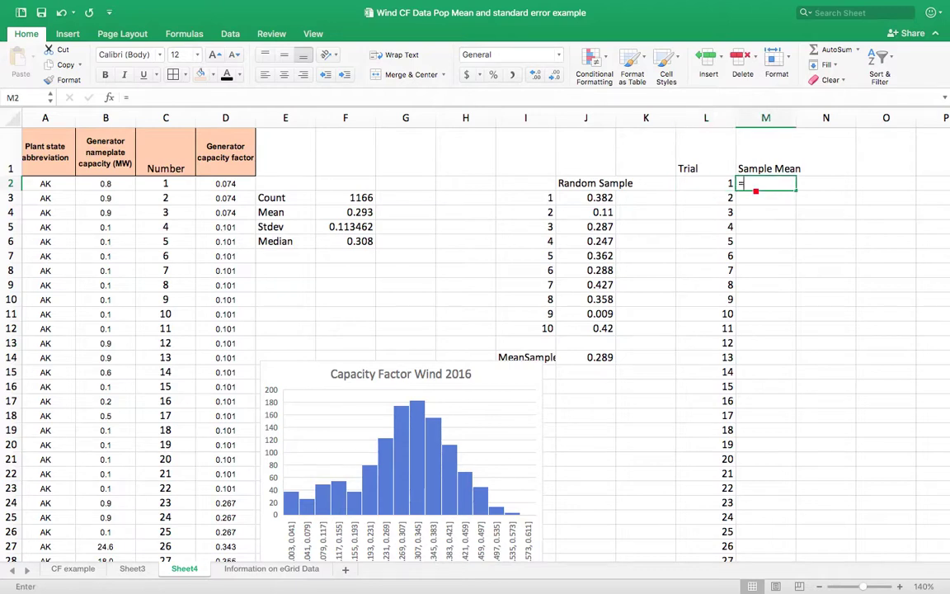
{"action": "type", "text": "="}
{"action": "left_click", "coordinate": [598, 357]}
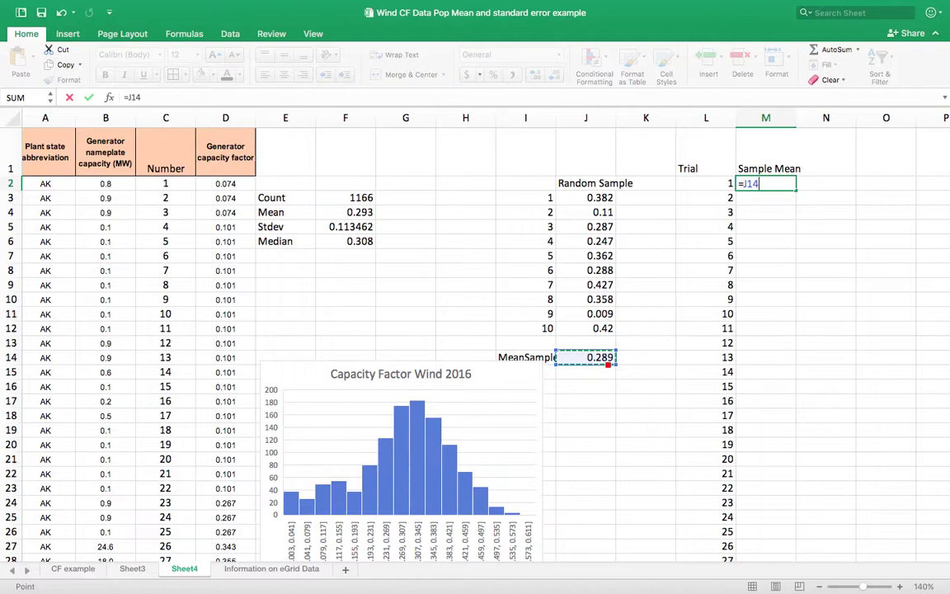
{"action": "key", "text": "Return"}
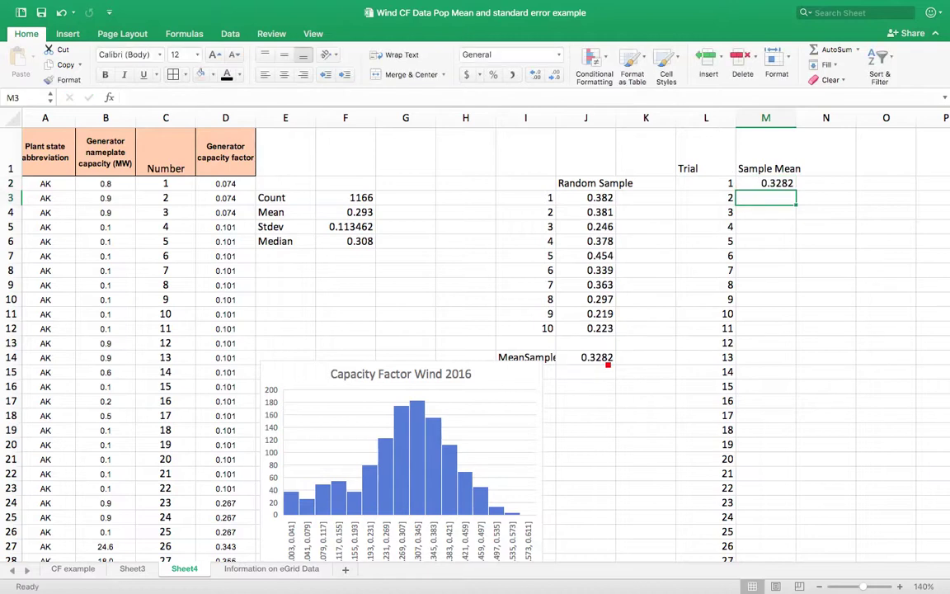
Step: Run a what-if data table on L2:M501 with the blank cell K1 as the column input cell
{"action": "left_click", "coordinate": [706, 189]}
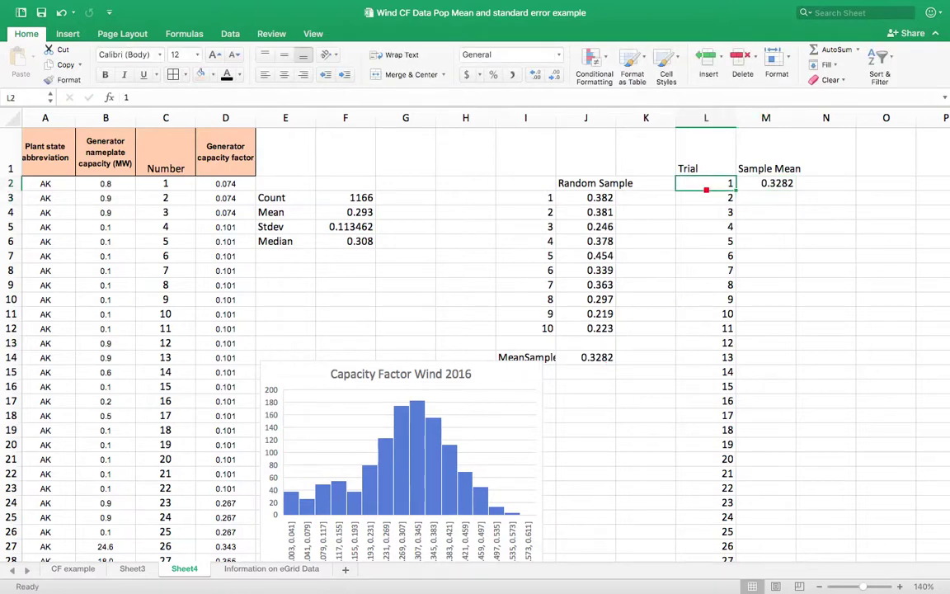
{"action": "key", "text": "shift+Right"}
{"action": "key", "text": "ctrl+shift+Down"}
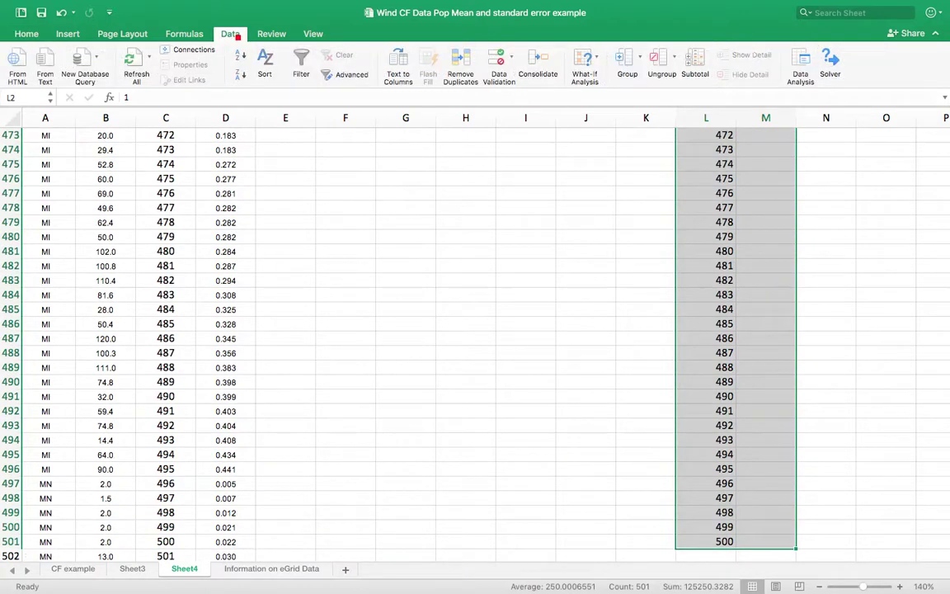
{"action": "left_click", "coordinate": [585, 65]}
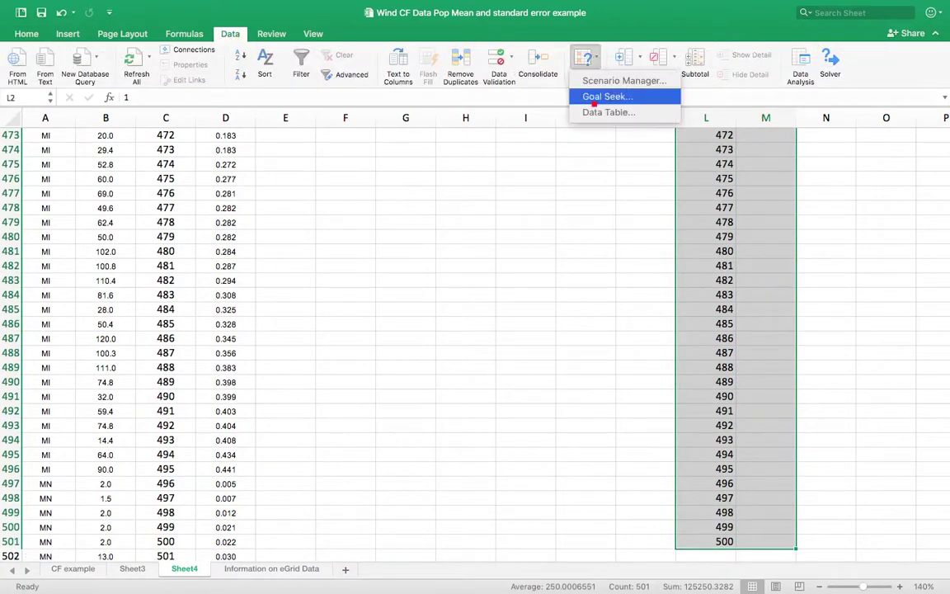
{"action": "left_click", "coordinate": [590, 113]}
{"action": "left_click", "coordinate": [510, 172]}
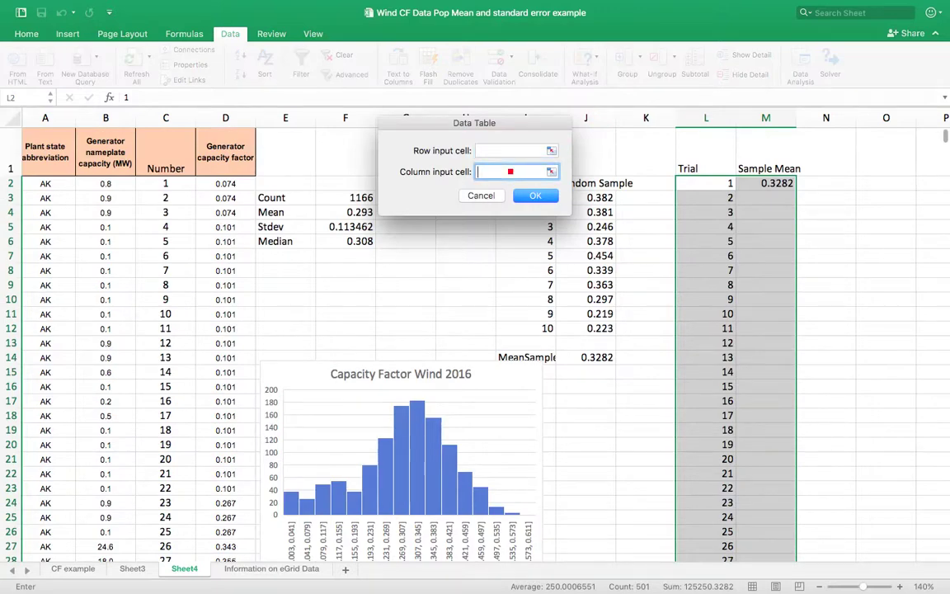
{"action": "left_click", "coordinate": [619, 151]}
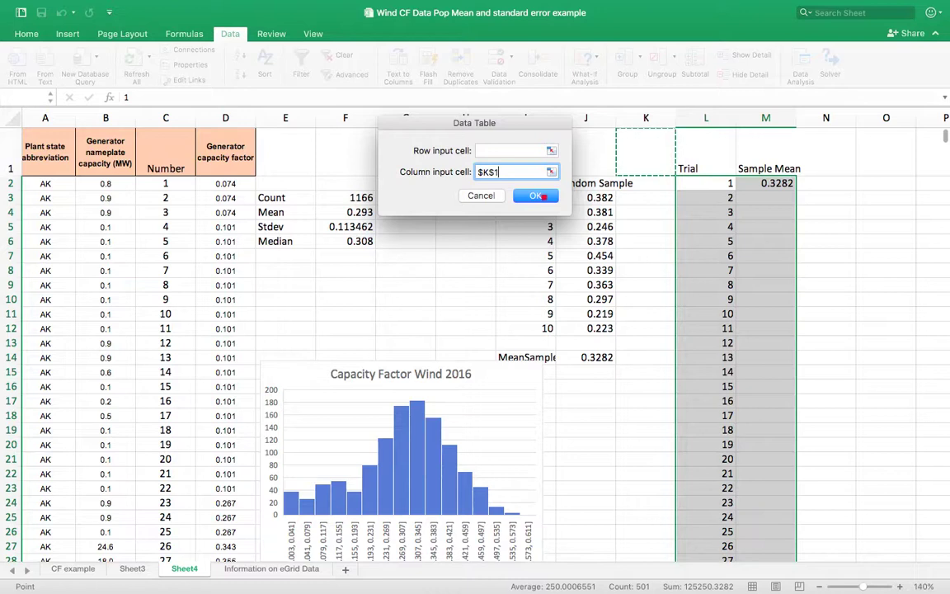
{"action": "left_click", "coordinate": [543, 196]}
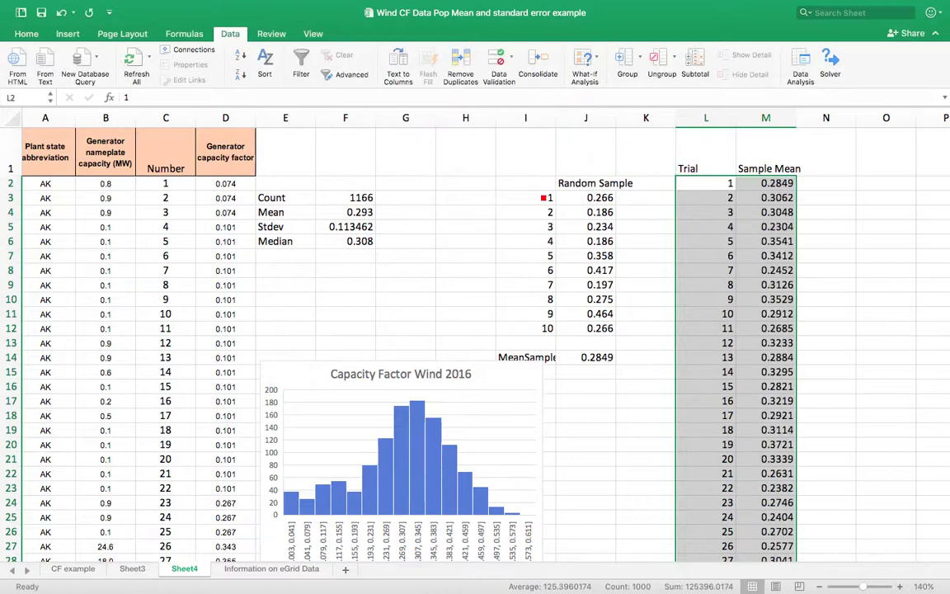
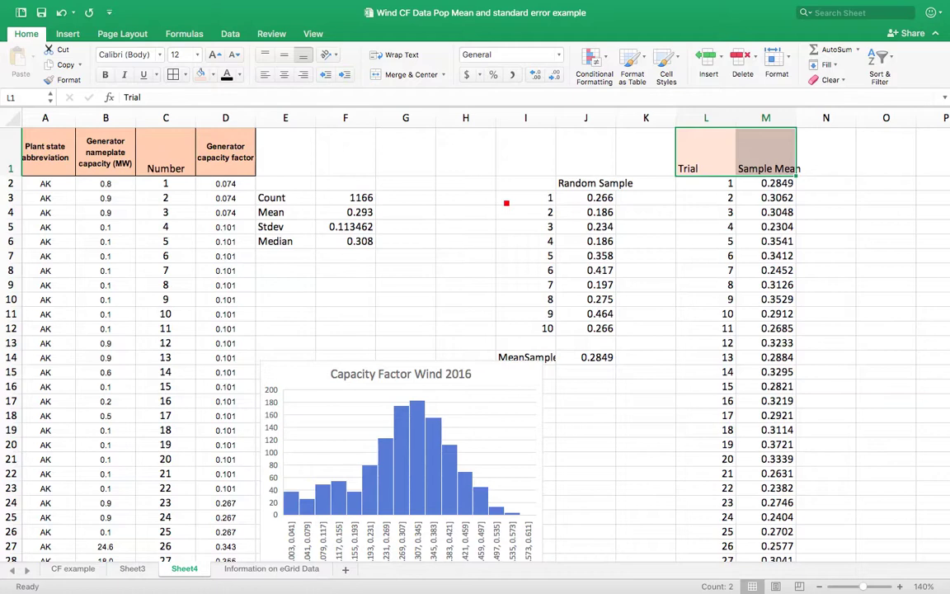
Step: Shade the Random Sample header cells I2:J2 with the same light orange fill as the Trial and Sample Mean headings
{"action": "left_click", "coordinate": [514, 189]}
{"action": "left_click_drag", "start_coordinate": [513, 191], "coordinate": [575, 185]}
{"action": "key", "text": "Return"}
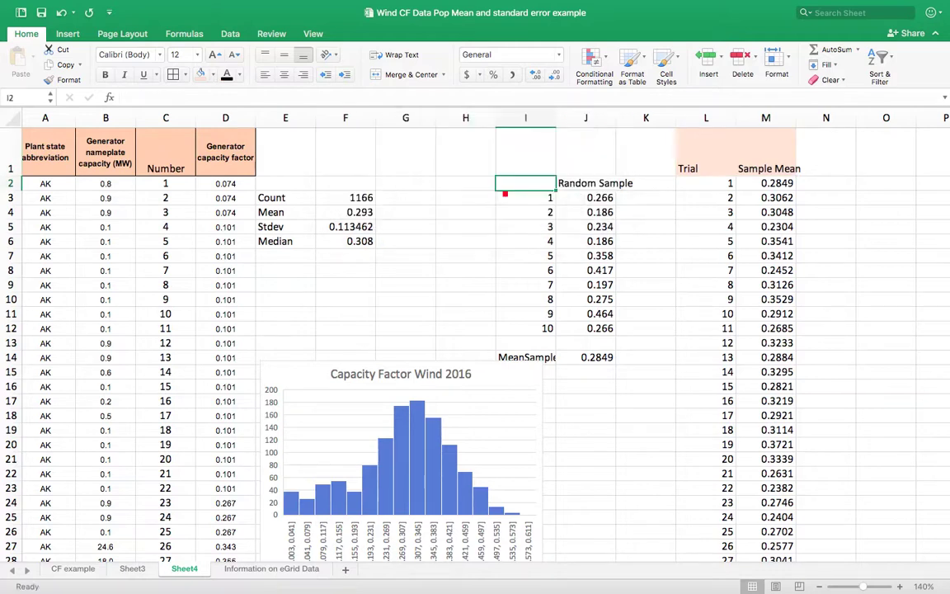
{"action": "left_click_drag", "start_coordinate": [528, 189], "coordinate": [581, 185]}
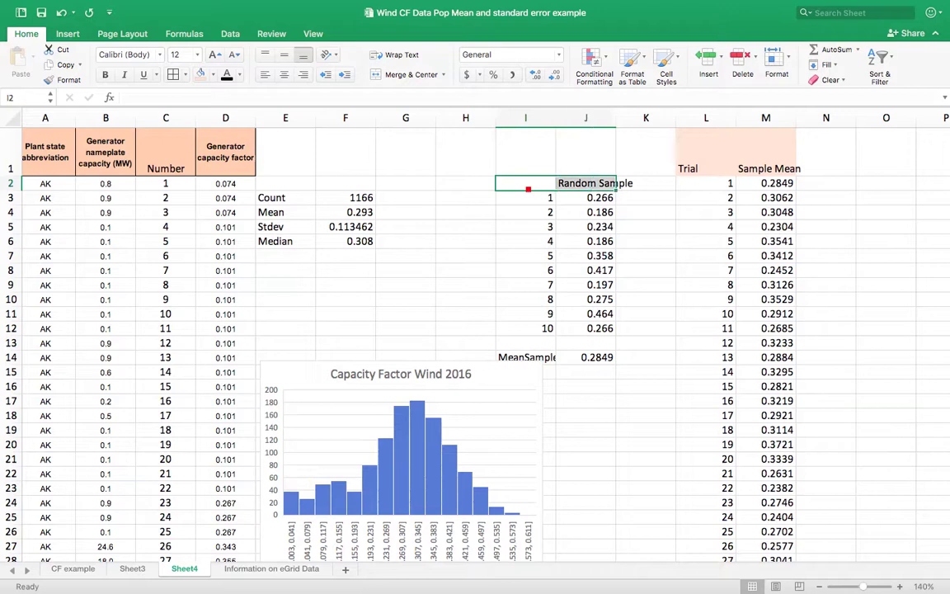
{"action": "left_click", "coordinate": [362, 182]}
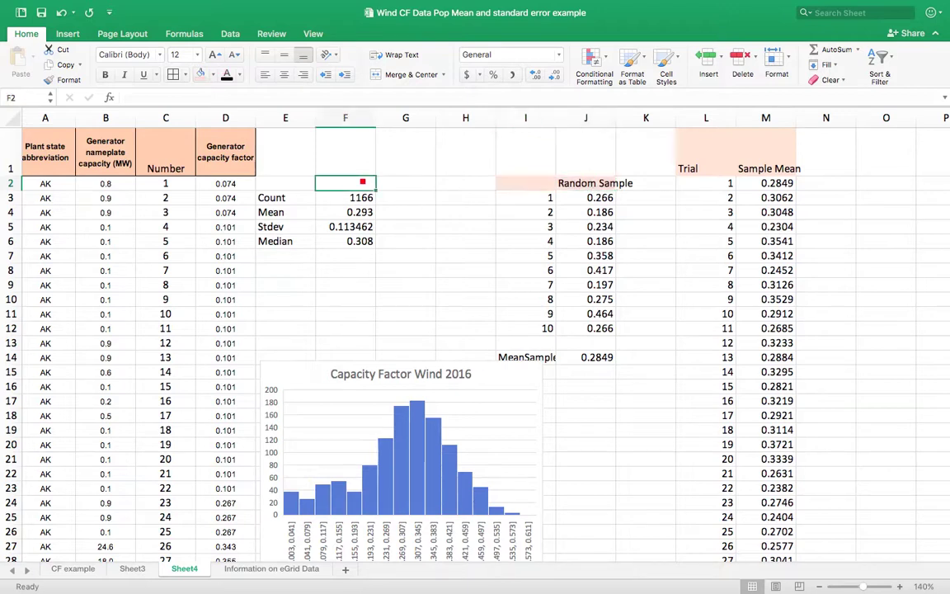
Step: Highlight the sample mean in J14 and the first trial's mean in M2 with a yellow fill
{"action": "left_click", "coordinate": [580, 358]}
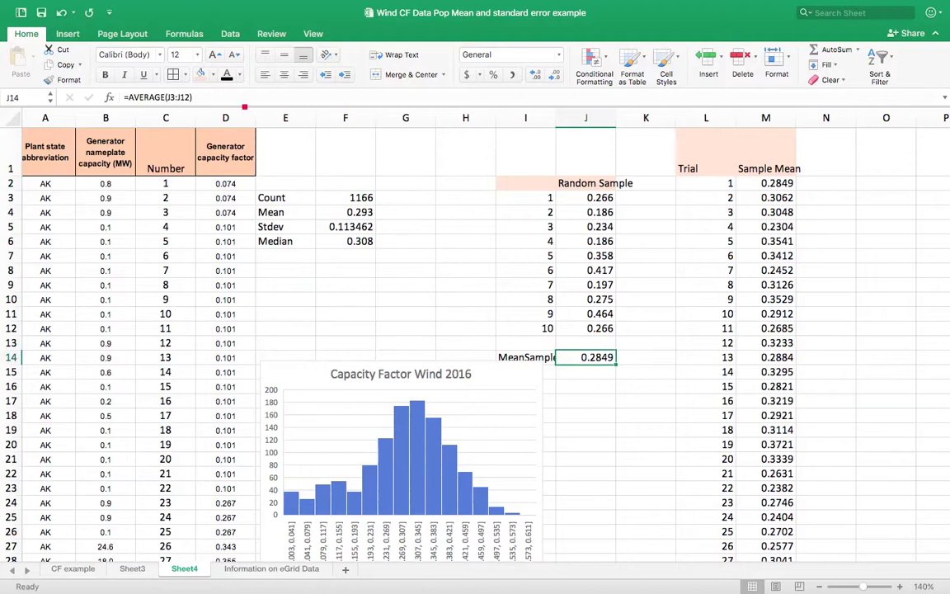
{"action": "left_click", "coordinate": [213, 74]}
{"action": "left_click", "coordinate": [240, 224]}
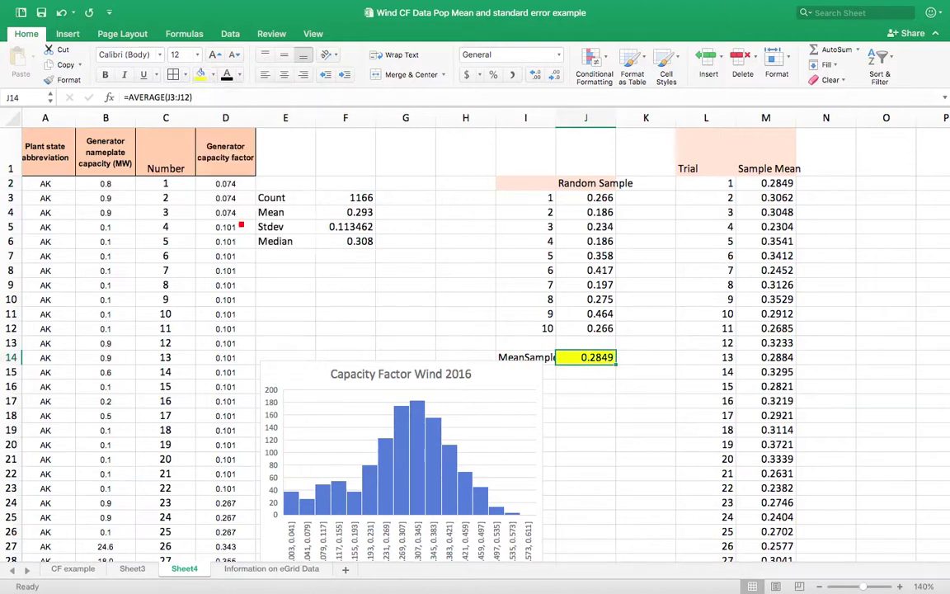
{"action": "left_click", "coordinate": [767, 183]}
{"action": "left_click", "coordinate": [201, 74]}
{"action": "left_click", "coordinate": [388, 231]}
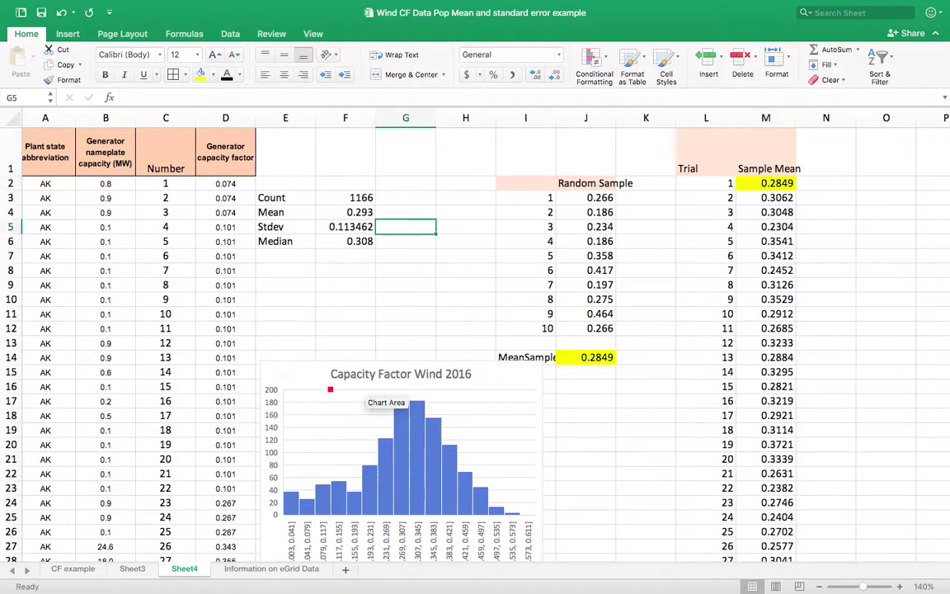
Step: Move the Capacity Factor Wind 2016 histogram up and to the left, so its upper edge sits at about row 8
{"action": "left_click", "coordinate": [319, 441]}
{"action": "left_click_drag", "start_coordinate": [318, 441], "coordinate": [244, 278]}
{"action": "left_click", "coordinate": [530, 430]}
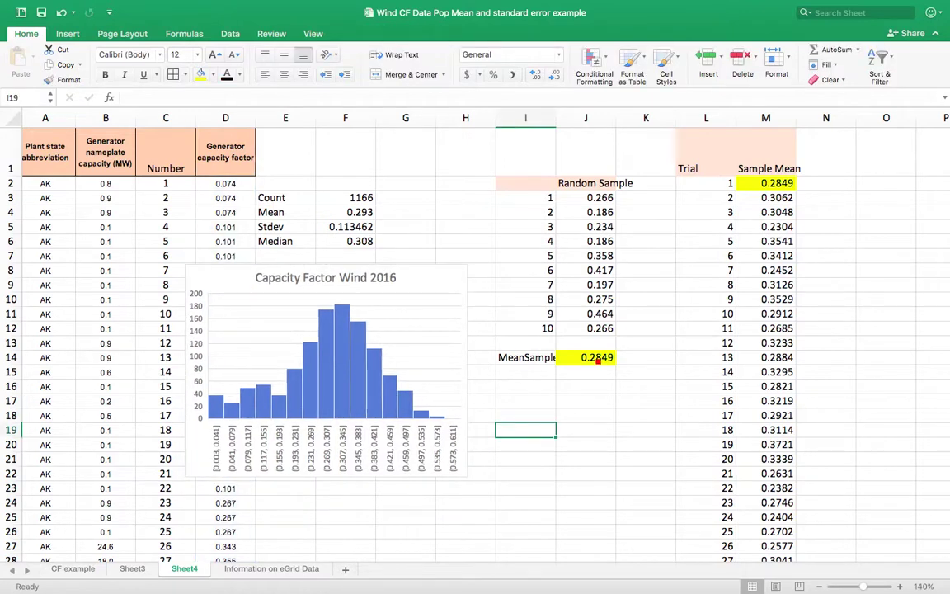
Step: Enter the label "meanofemeans" in I16 and widen column I to fit it
{"action": "left_click", "coordinate": [536, 387]}
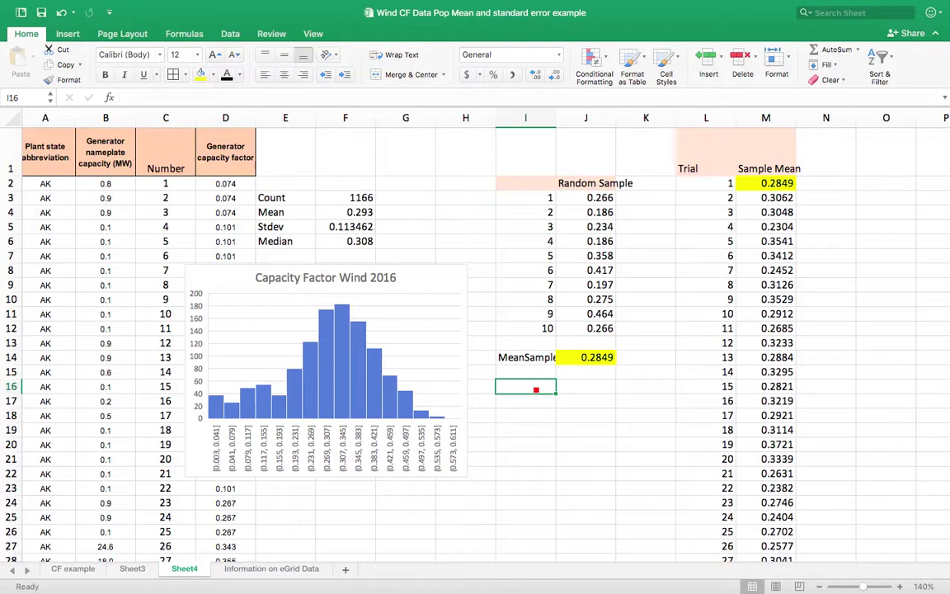
{"action": "type", "text": "meanofemeans"}
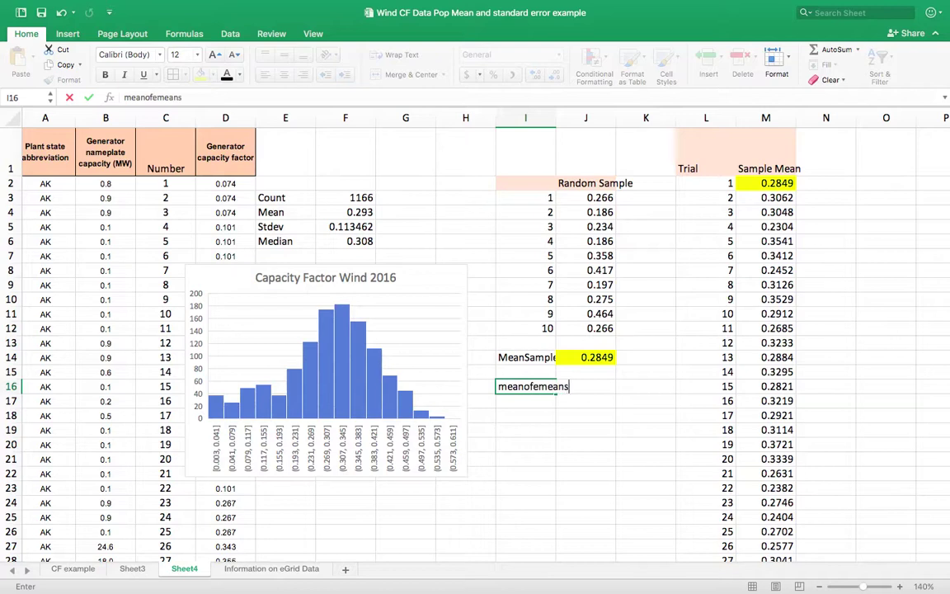
{"action": "left_click", "coordinate": [576, 425]}
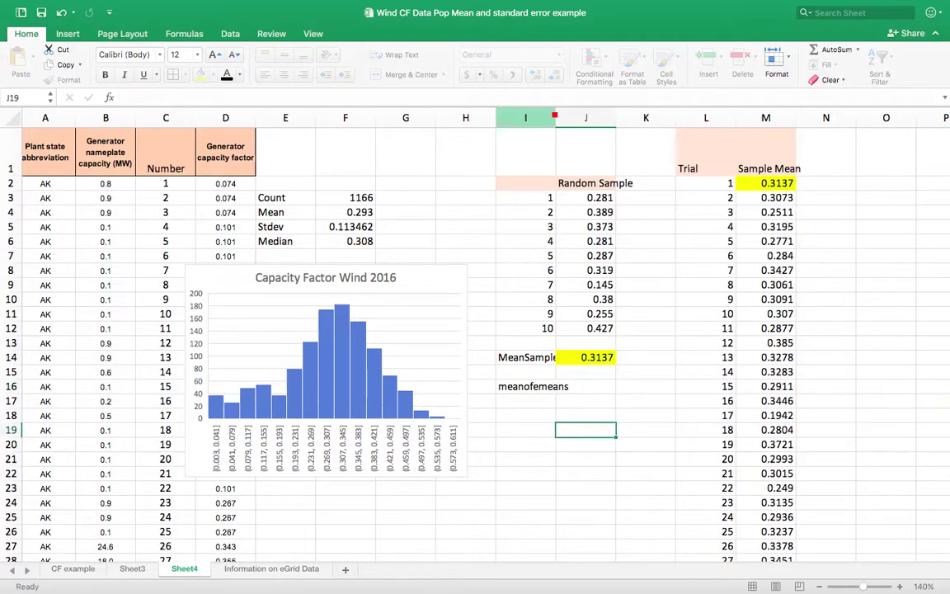
{"action": "left_click_drag", "start_coordinate": [556, 117], "coordinate": [570, 117]}
Step: Calculate the mean of the 500 sample means in J16 with =AVERAGE(M2:M501)
{"action": "left_click", "coordinate": [611, 388]}
{"action": "type", "text": "="}
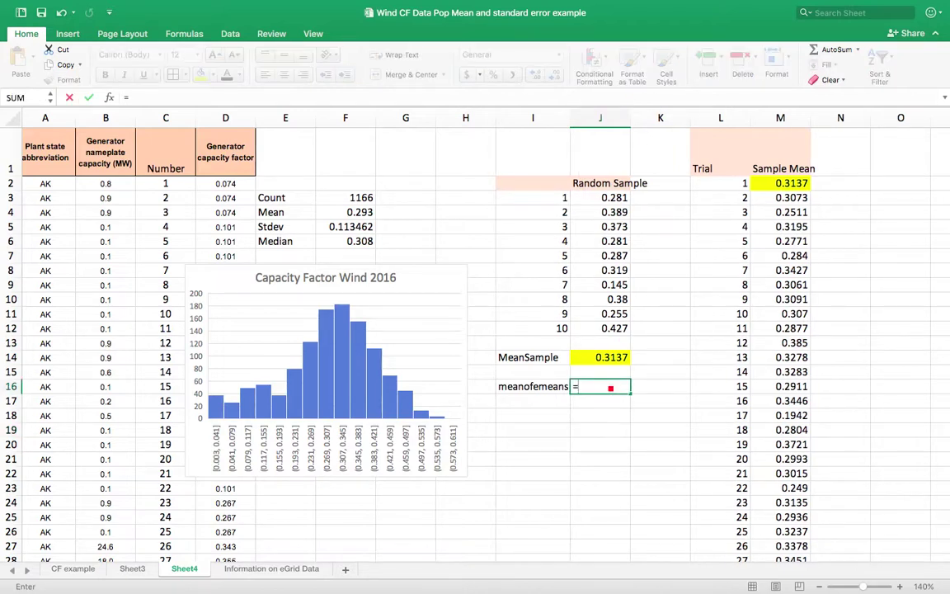
{"action": "type", "text": "average("}
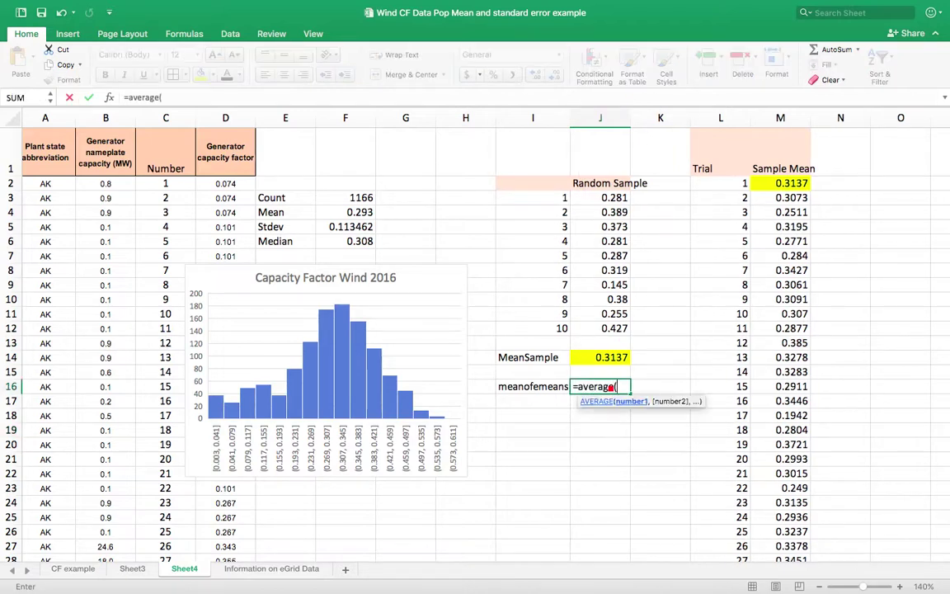
{"action": "left_click", "coordinate": [790, 188]}
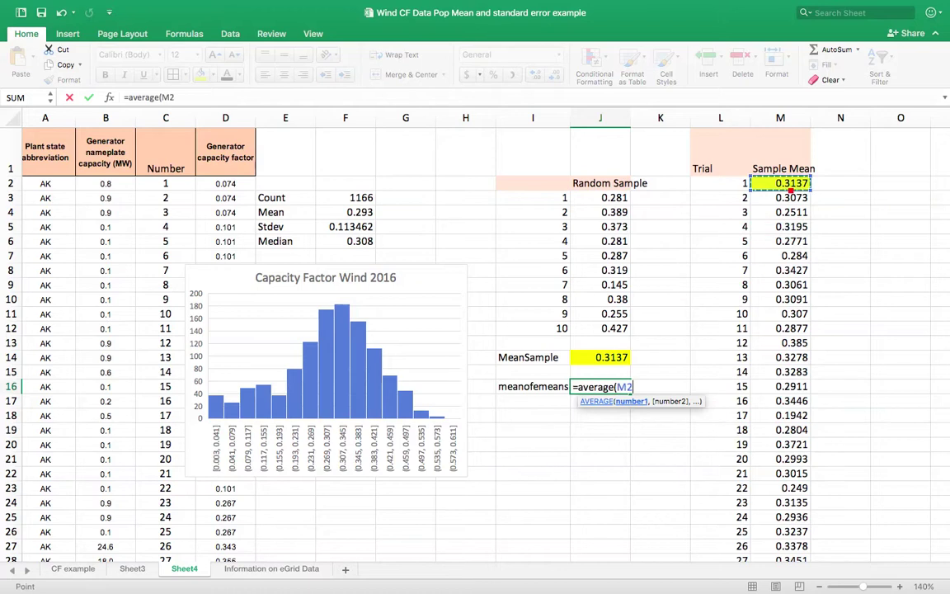
{"action": "key", "text": "ctrl+shift+Down"}
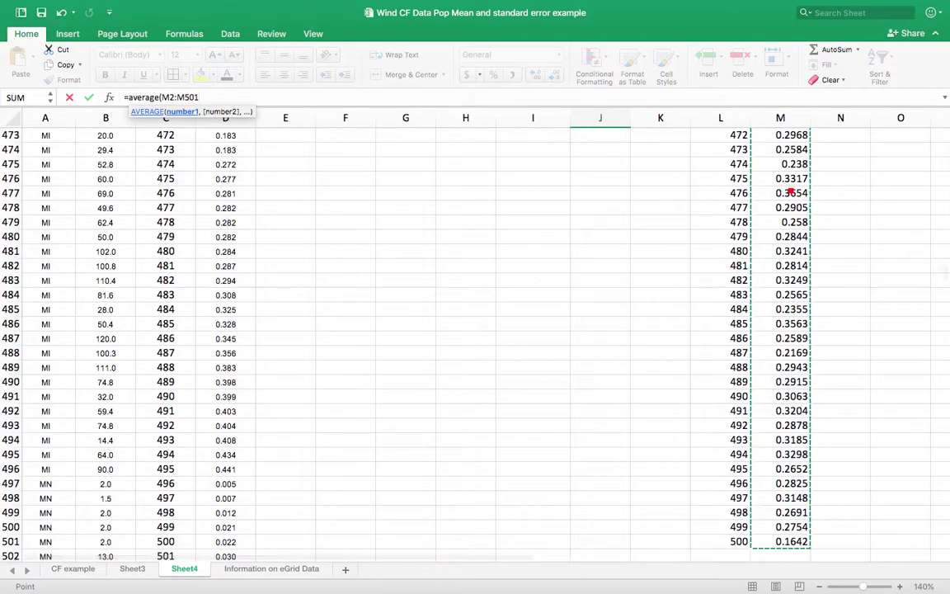
{"action": "key", "text": "Return"}
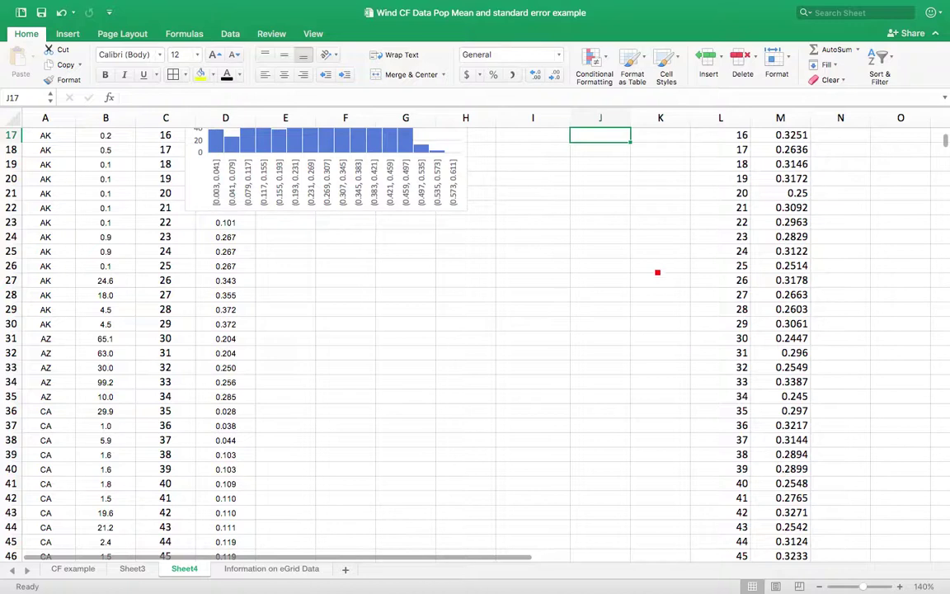
{"action": "scroll", "coordinate": [673, 261], "scroll_direction": "up", "scroll_amount": 5}
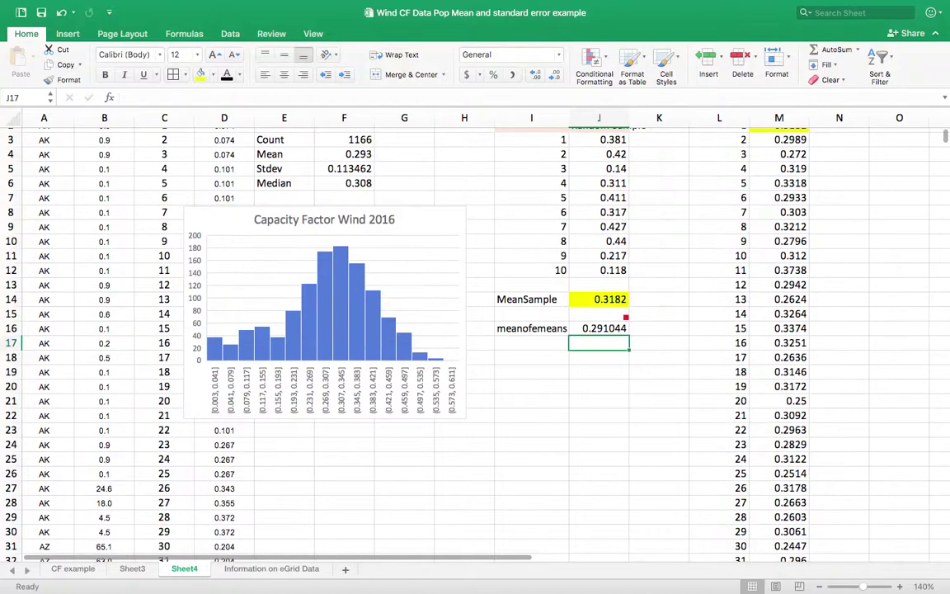
{"action": "key", "text": "Up"}
{"action": "scroll", "coordinate": [659, 293], "scroll_direction": "up", "scroll_amount": 2}
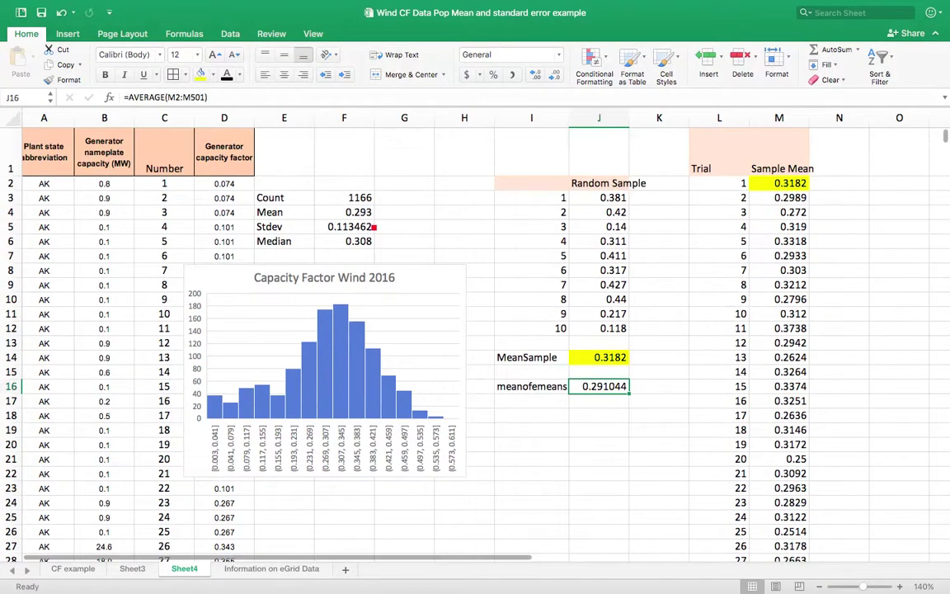
Step: Recalculate the sheet repeatedly and compare the mean of means in J16 with the population mean in F4
{"action": "left_click", "coordinate": [366, 218]}
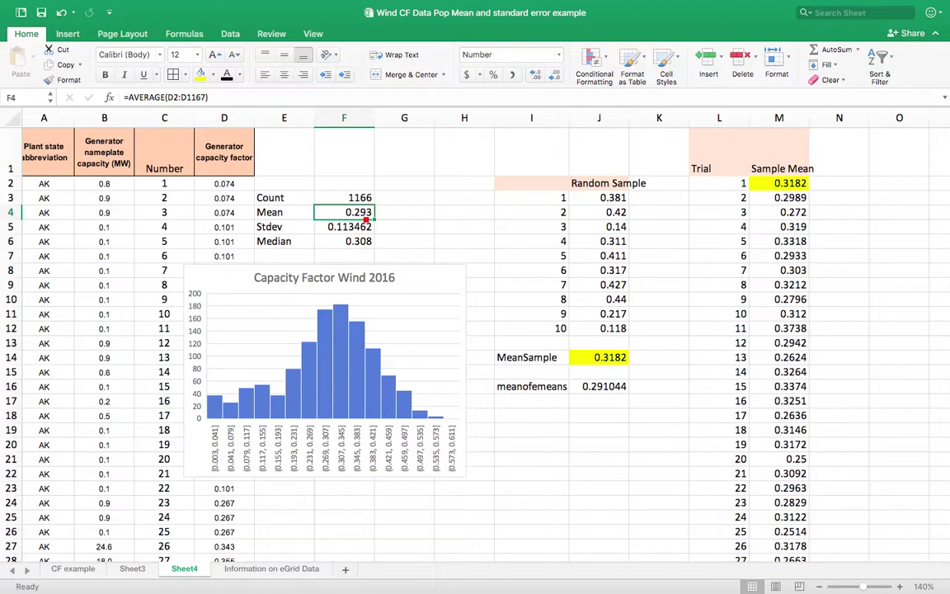
{"action": "left_click", "coordinate": [191, 34]}
{"action": "left_click", "coordinate": [734, 56]}
{"action": "left_click", "coordinate": [738, 56]}
{"action": "left_click", "coordinate": [738, 56]}
{"action": "left_click", "coordinate": [738, 56]}
{"action": "left_click", "coordinate": [738, 55]}
{"action": "left_click", "coordinate": [738, 55]}
{"action": "left_click", "coordinate": [738, 55]}
{"action": "left_click", "coordinate": [464, 384]}
Step: Enter the label "sterror" in I17 below the mean of means label
{"action": "left_click", "coordinate": [539, 401]}
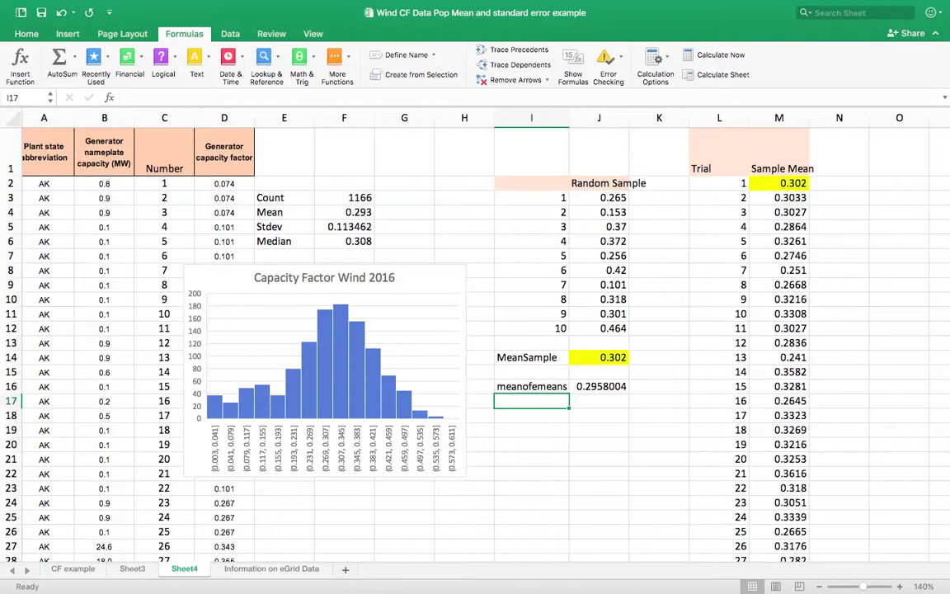
{"action": "type", "text": "sterror"}
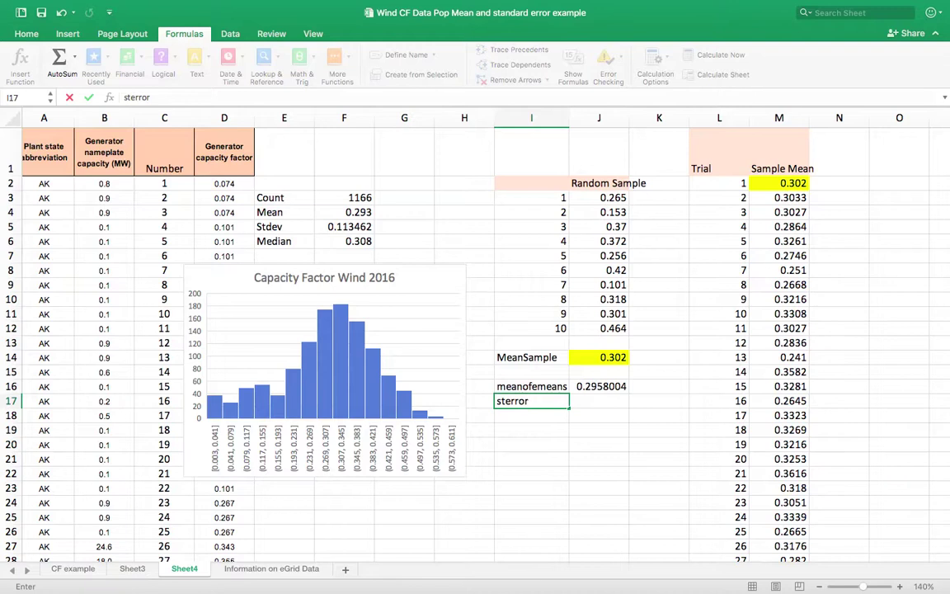
{"action": "key", "text": "Tab"}
Step: Calculate the standard error in J17 as the standard deviation of the sample means with =STDEV(M2:M501)
{"action": "type", "text": "=stdeve("}
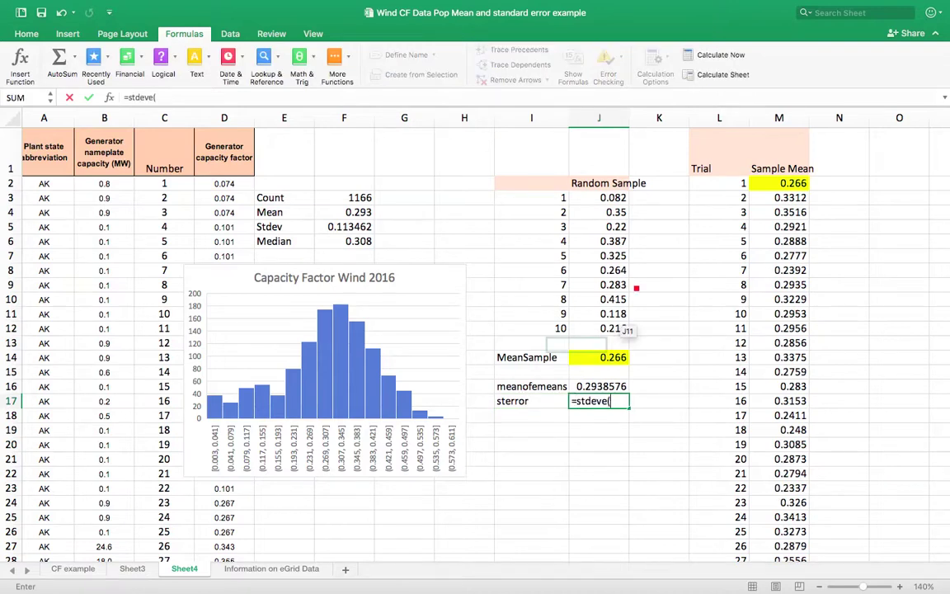
{"action": "key", "text": "BackSpace"}
{"action": "key", "text": "BackSpace"}
{"action": "type", "text": "("}
{"action": "left_click", "coordinate": [783, 183]}
{"action": "key", "text": "ctrl+shift+Down"}
{"action": "type", "text": ")"}
{"action": "key", "text": "Return"}
{"action": "scroll", "coordinate": [710, 222], "scroll_direction": "up", "scroll_amount": 5}
{"action": "left_click", "coordinate": [611, 217]}
{"action": "scroll", "coordinate": [714, 218], "scroll_direction": "up", "scroll_amount": 5}
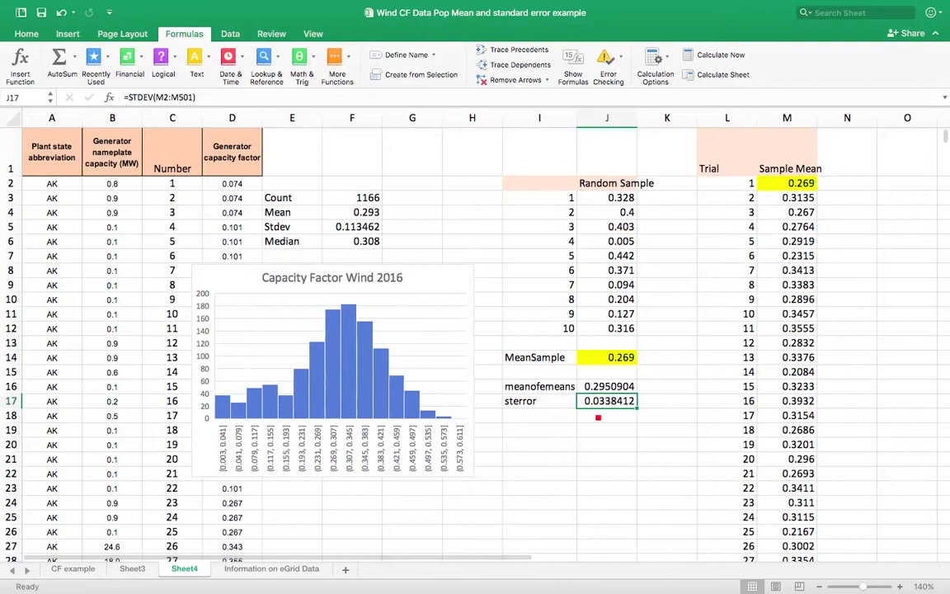
Step: Set the font colour of the standard error in J17 and the population standard deviation in F5 to dark red
{"action": "left_click", "coordinate": [553, 418]}
{"action": "left_click", "coordinate": [595, 405]}
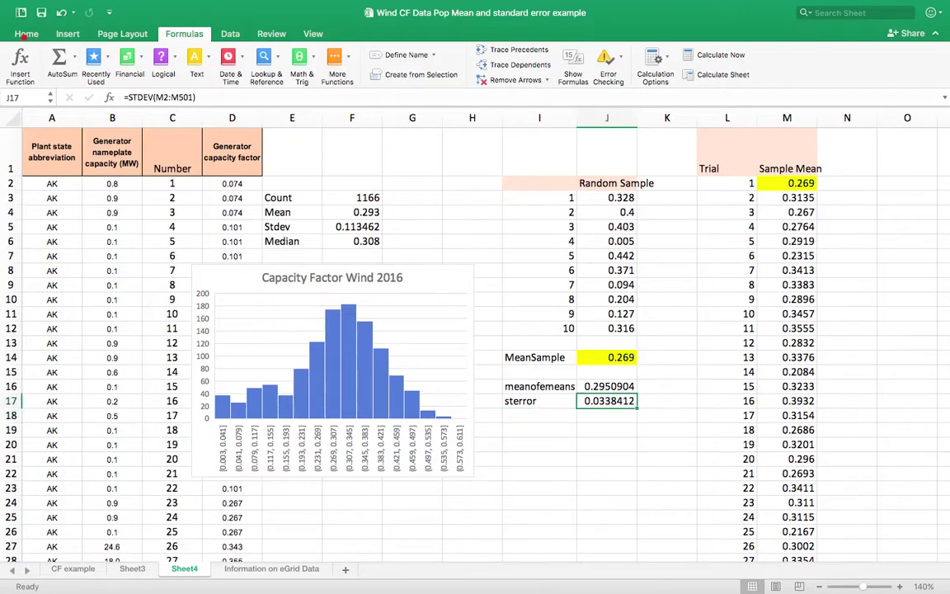
{"action": "left_click", "coordinate": [26, 36]}
{"action": "left_click", "coordinate": [239, 74]}
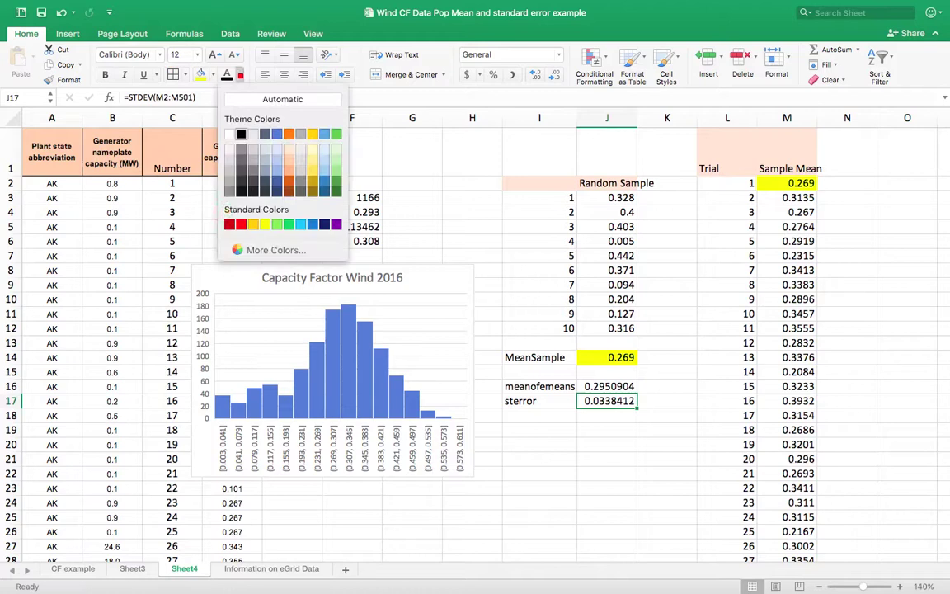
{"action": "left_click", "coordinate": [213, 220]}
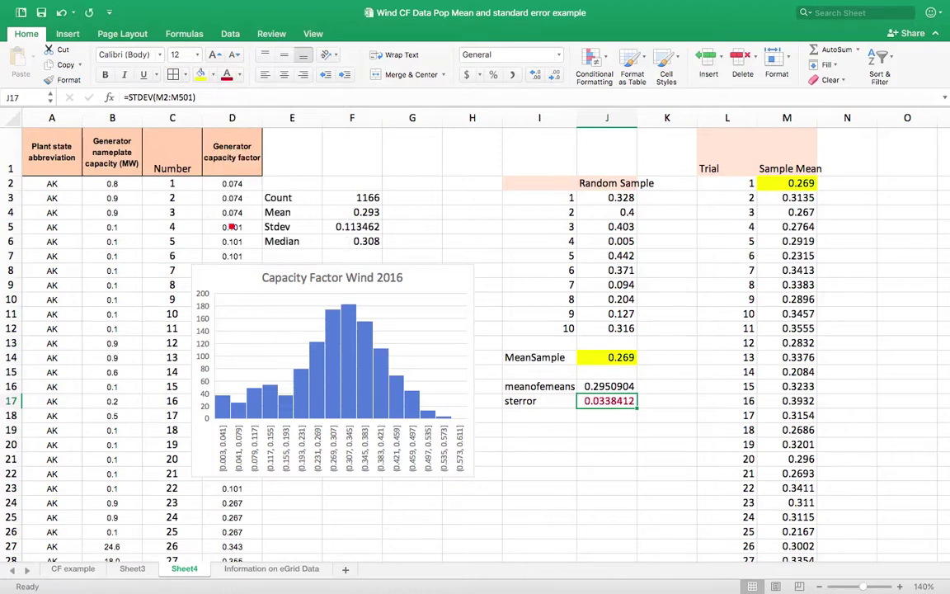
{"action": "left_click", "coordinate": [337, 231]}
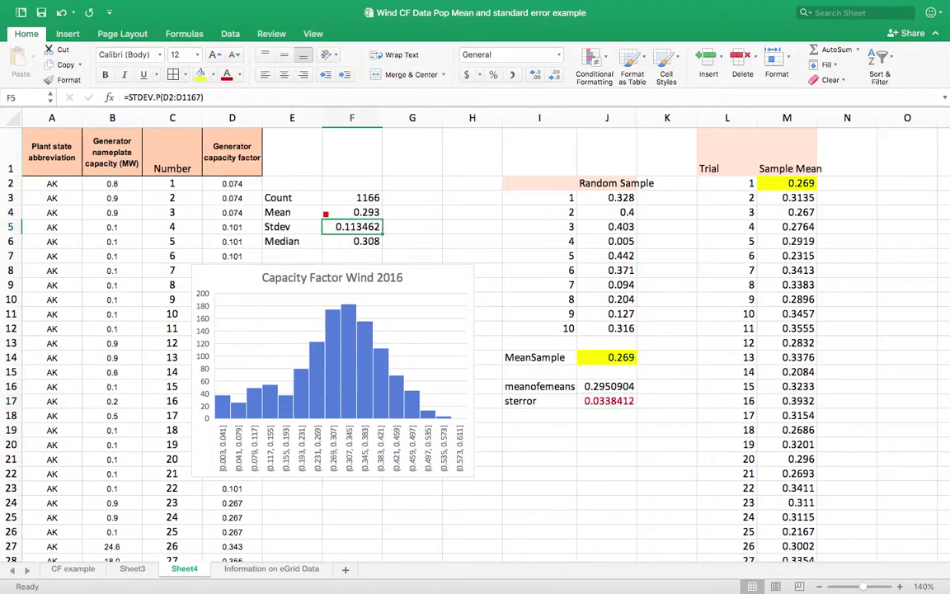
{"action": "key", "text": "super+y"}
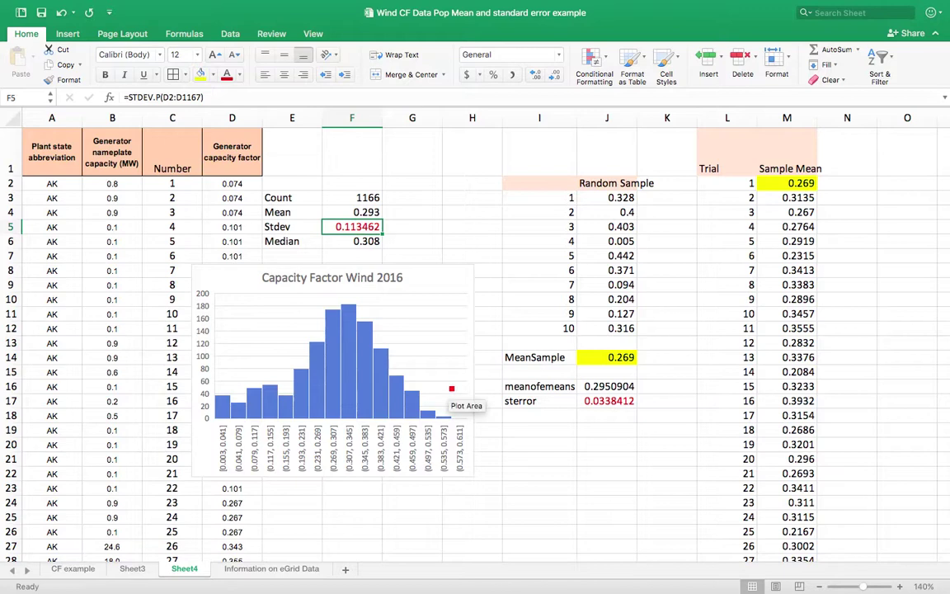
Step: Label I18 "Sterror pop" and calculate the theoretical standard error for samples of 10 in J18 with =F5/10^.5
{"action": "left_click", "coordinate": [515, 418]}
{"action": "type", "text": "Sterror"}
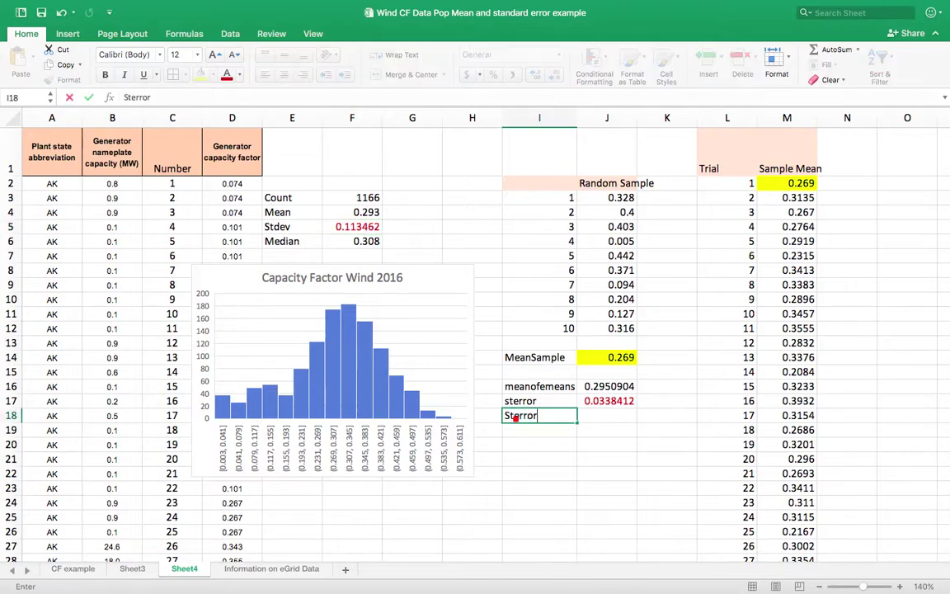
{"action": "type", "text": " pop"}
{"action": "key", "text": "Tab"}
{"action": "type", "text": "="}
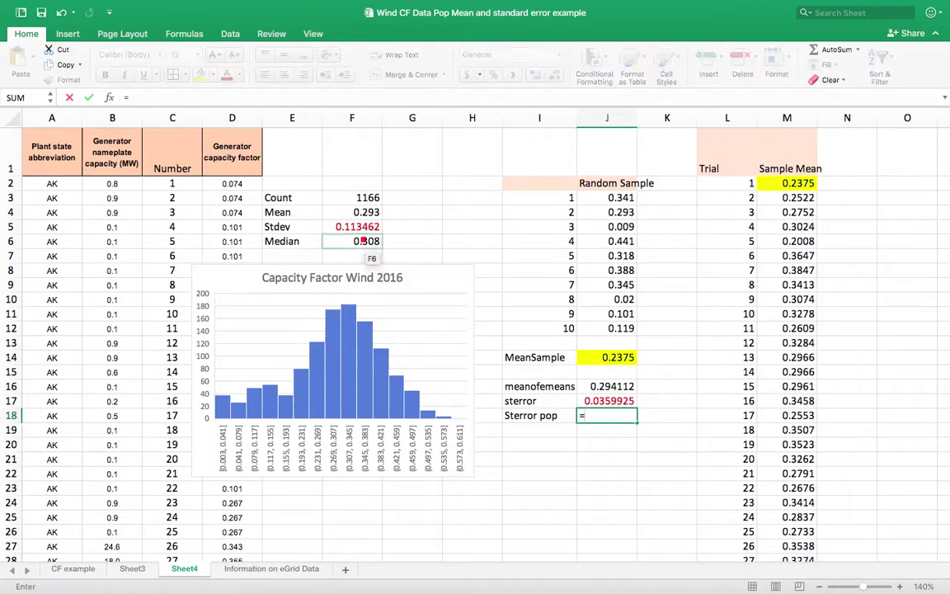
{"action": "left_click", "coordinate": [359, 230]}
{"action": "type", "text": "/"}
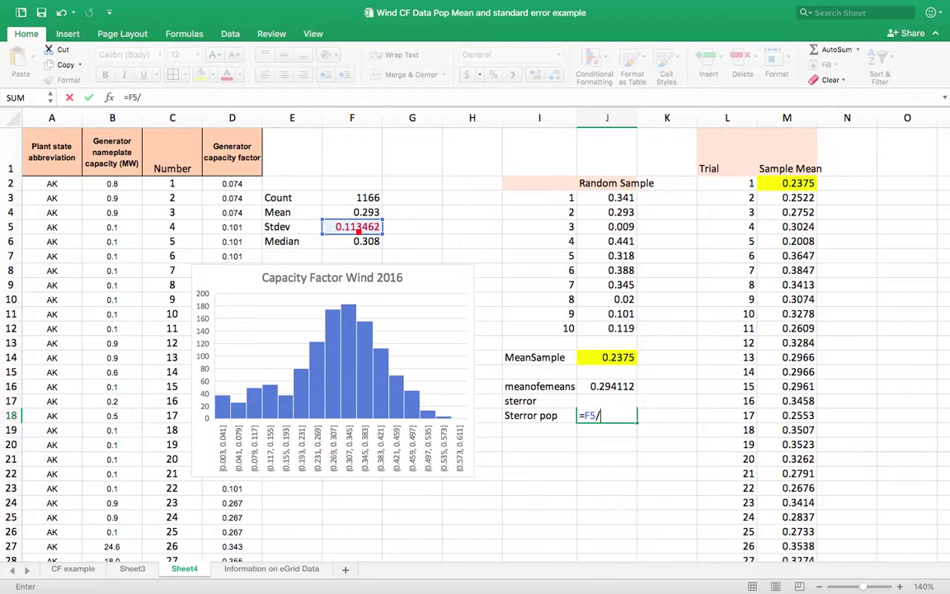
{"action": "type", "text": "10^.5"}
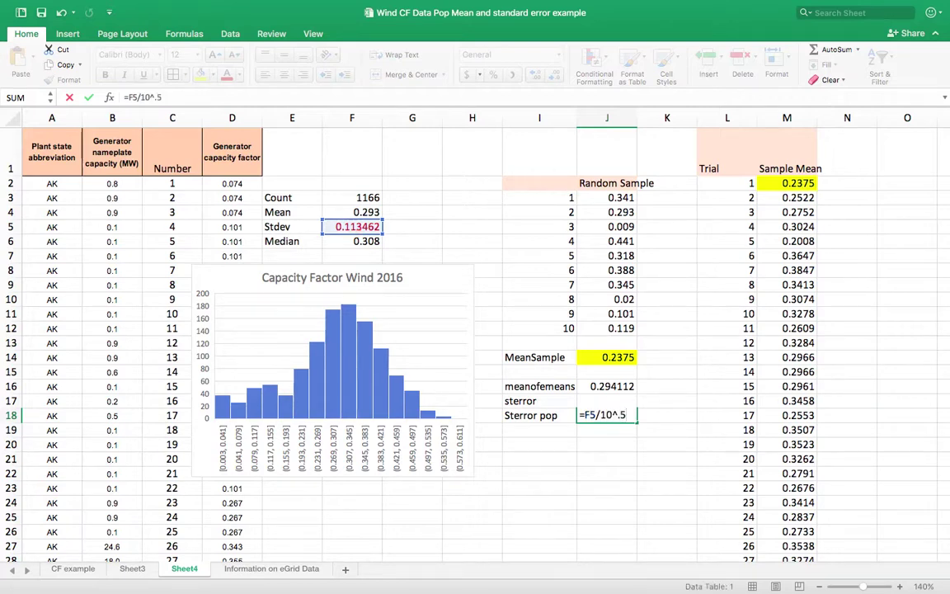
{"action": "key", "text": "Return"}
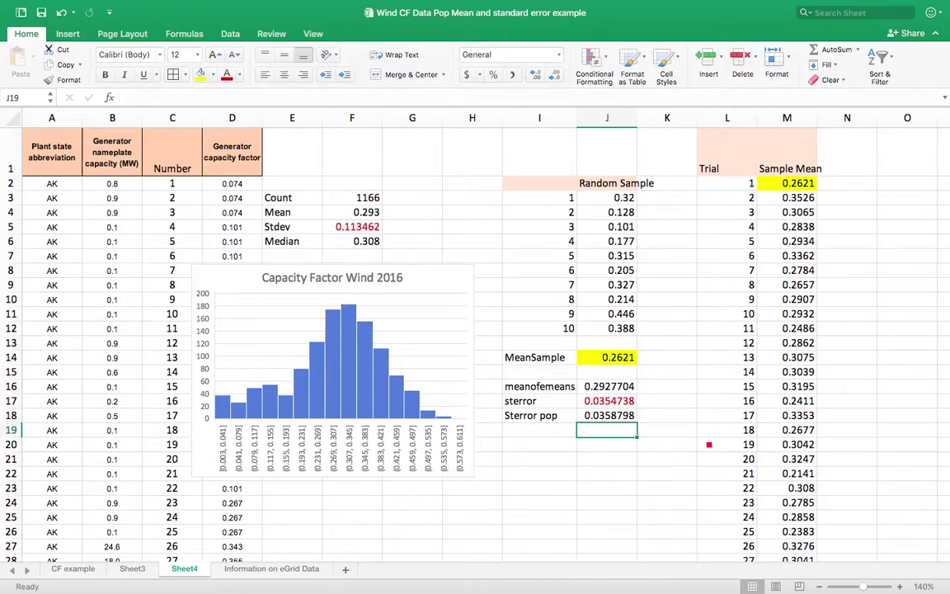
Step: Insert a histogram of the 500 sample means in M2:M501
{"action": "left_click", "coordinate": [790, 186]}
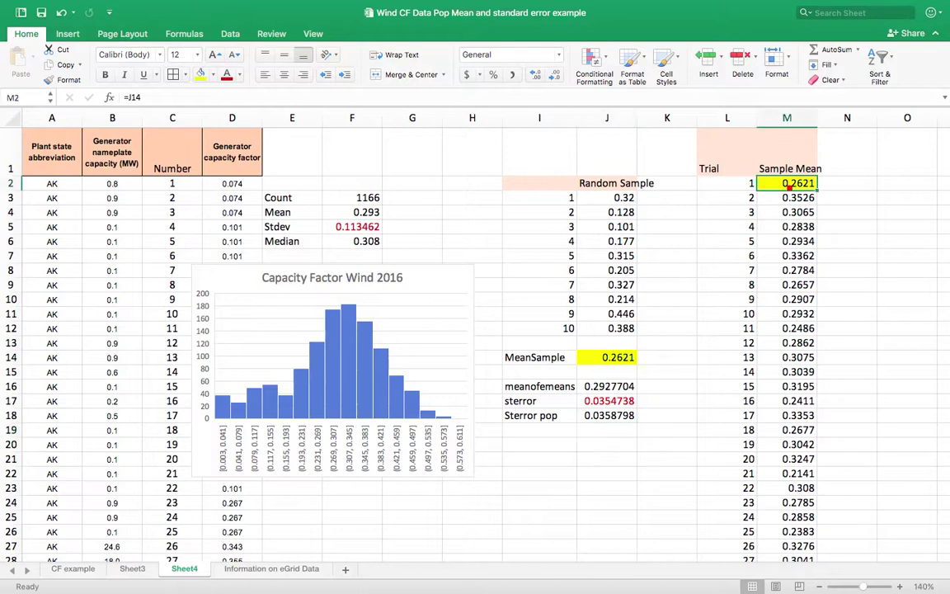
{"action": "key", "text": "ctrl+shift+Down"}
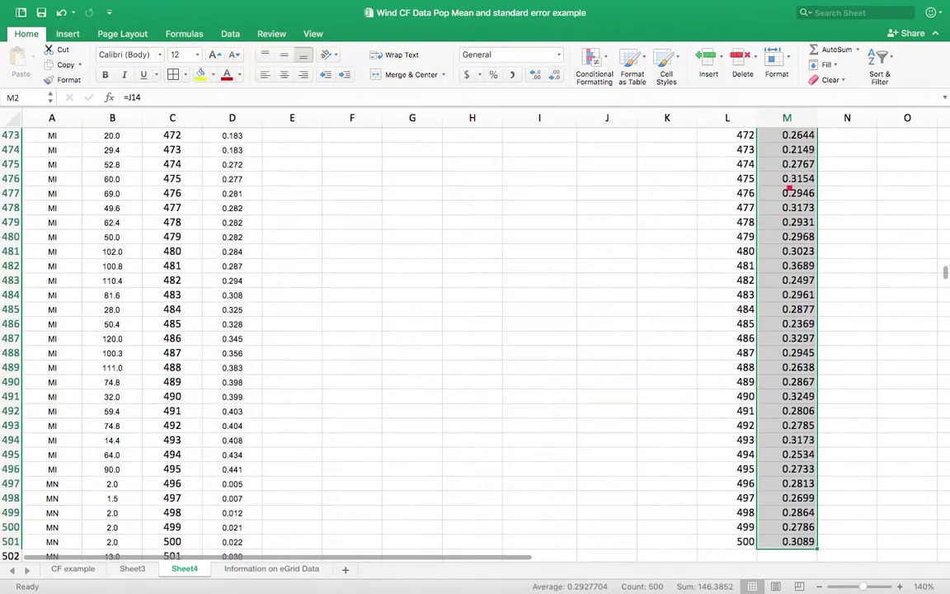
{"action": "scroll", "coordinate": [639, 254], "scroll_direction": "up", "scroll_amount": 20}
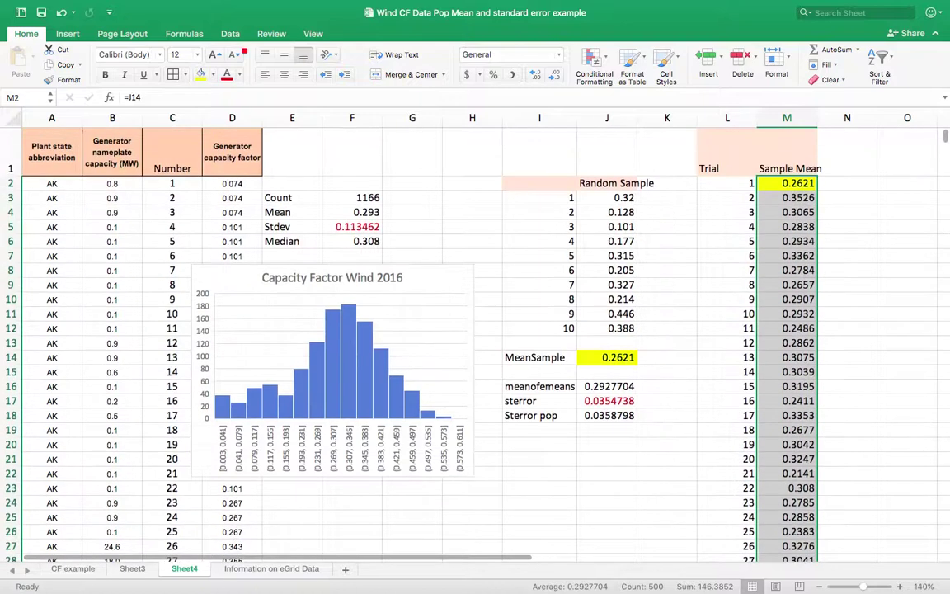
{"action": "left_click", "coordinate": [66, 34]}
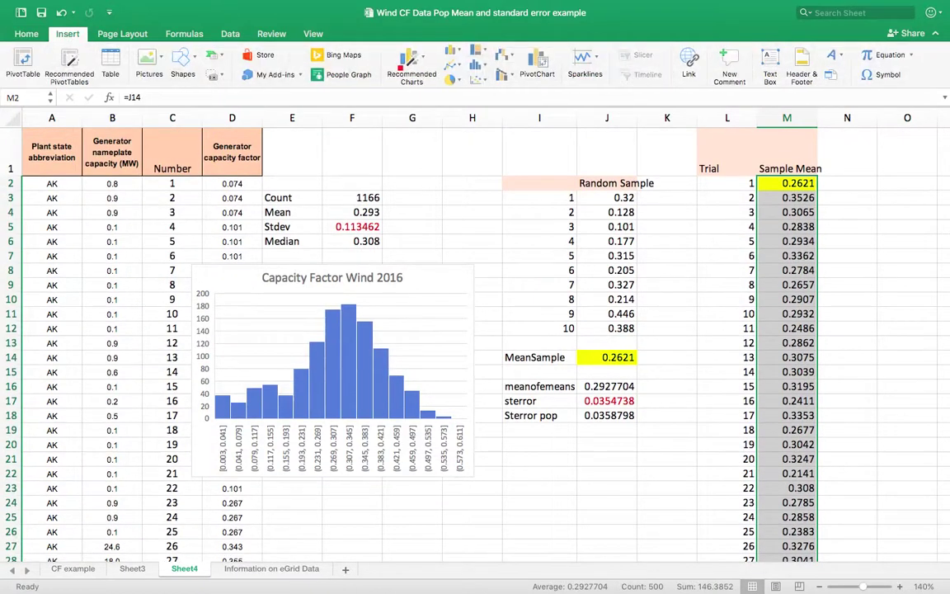
{"action": "left_click", "coordinate": [477, 66]}
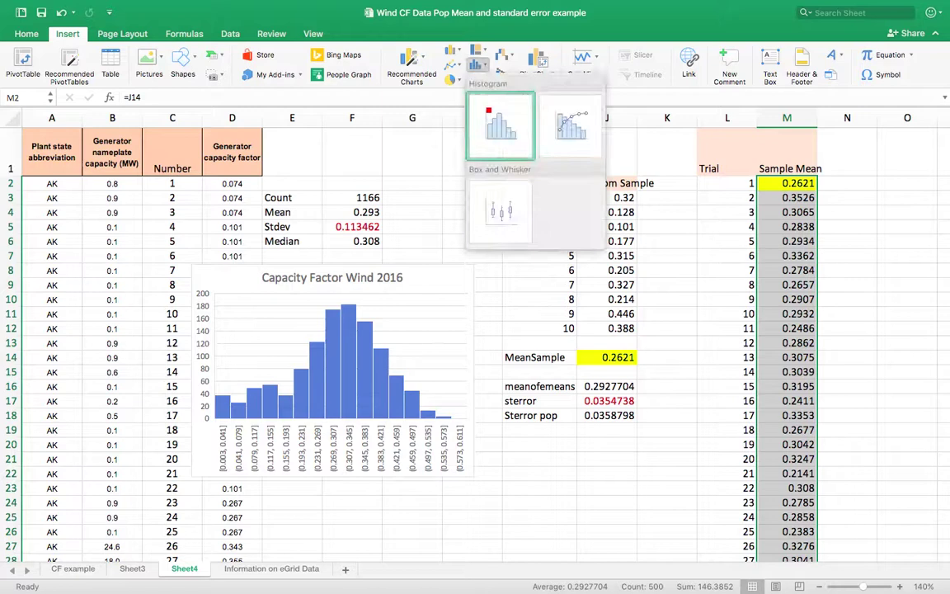
{"action": "left_click", "coordinate": [494, 127]}
Step: Move the new histogram directly below the Capacity Factor Wind 2016 chart
{"action": "left_click_drag", "start_coordinate": [475, 235], "coordinate": [474, 487]}
{"action": "scroll", "coordinate": [473, 487], "scroll_direction": "down", "scroll_amount": 5}
{"action": "left_click_drag", "start_coordinate": [653, 350], "coordinate": [606, 352]}
{"action": "left_click", "coordinate": [648, 280]}
{"action": "scroll", "coordinate": [648, 281], "scroll_direction": "up", "scroll_amount": 3}
{"action": "left_click_drag", "start_coordinate": [547, 382], "coordinate": [429, 382]}
{"action": "scroll", "coordinate": [531, 435], "scroll_direction": "down", "scroll_amount": 1}
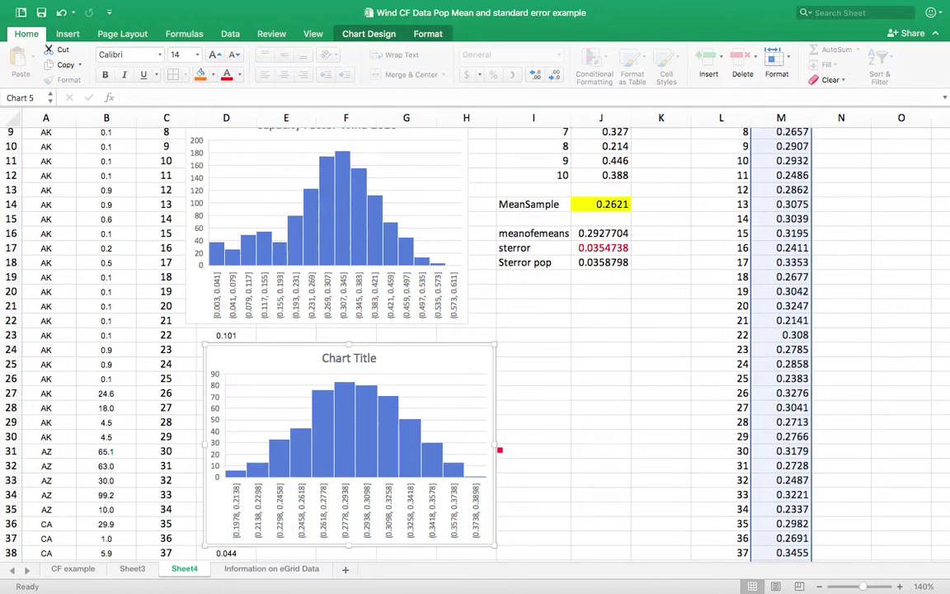
Step: Change the new histogram's title to "Sample Means" and close the title formatting options
{"action": "left_click", "coordinate": [370, 359]}
{"action": "double_click", "coordinate": [371, 360]}
{"action": "left_click_drag", "start_coordinate": [374, 361], "coordinate": [327, 358]}
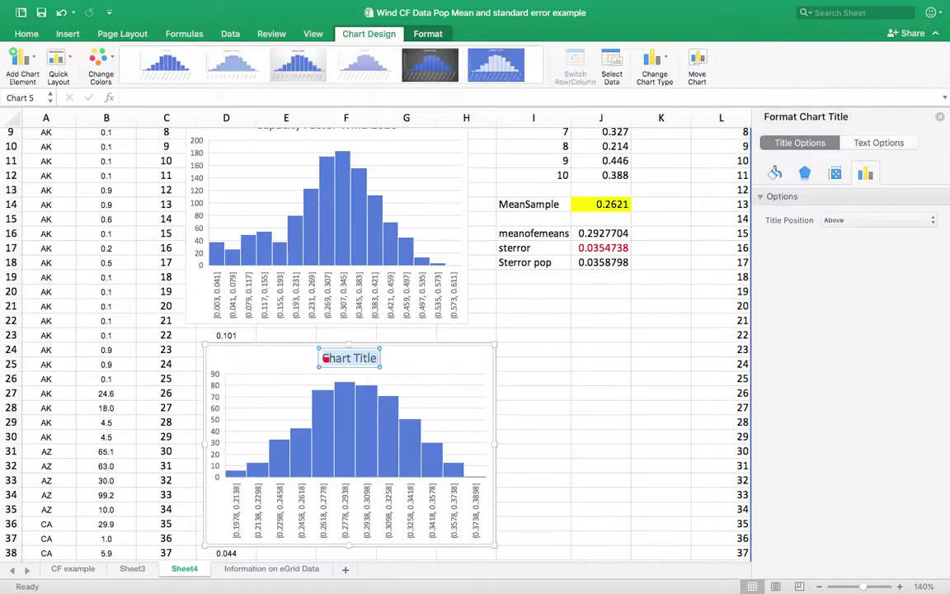
{"action": "type", "text": "Sample"}
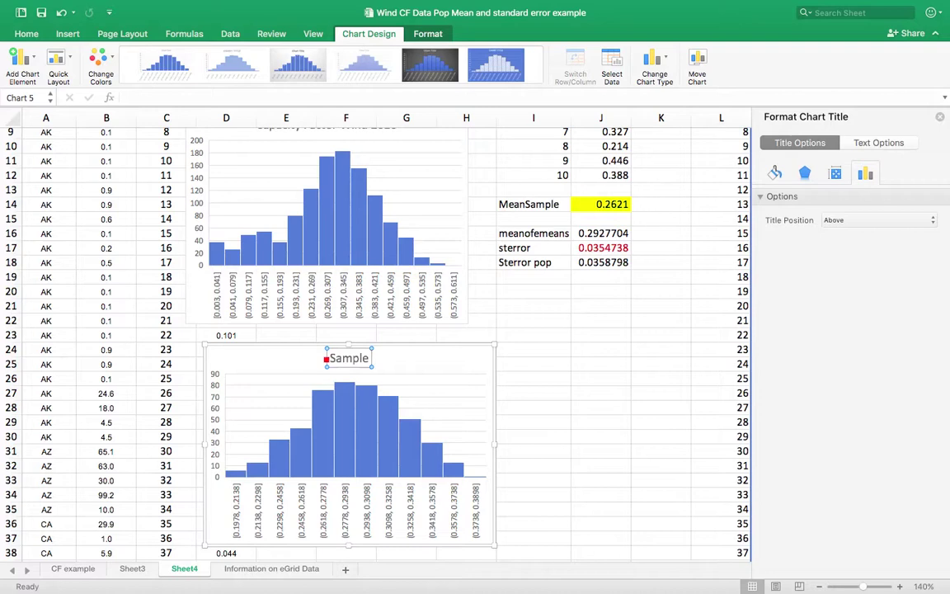
{"action": "type", "text": " Means"}
{"action": "key", "text": "Escape"}
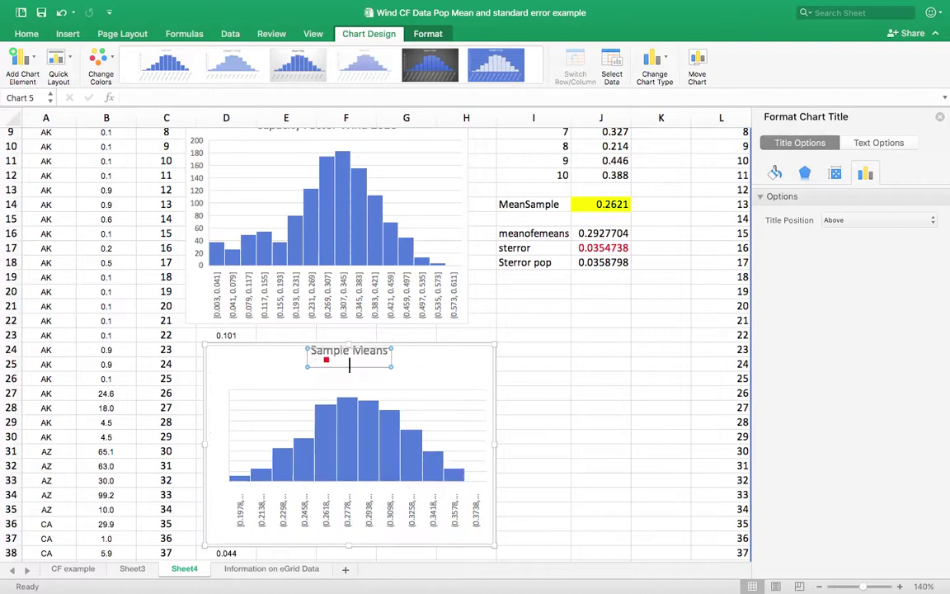
{"action": "left_click", "coordinate": [562, 363]}
{"action": "left_click", "coordinate": [940, 116]}
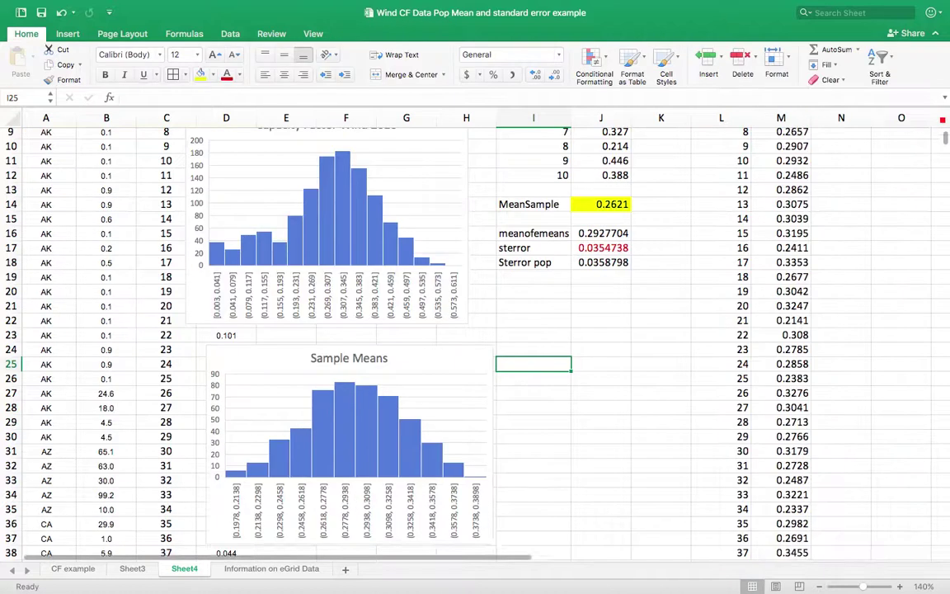
Step: Compare the two histograms and enter the label "sterror (30)" in I20
{"action": "scroll", "coordinate": [738, 271], "scroll_direction": "up", "scroll_amount": 3}
{"action": "scroll", "coordinate": [738, 271], "scroll_direction": "down", "scroll_amount": 1}
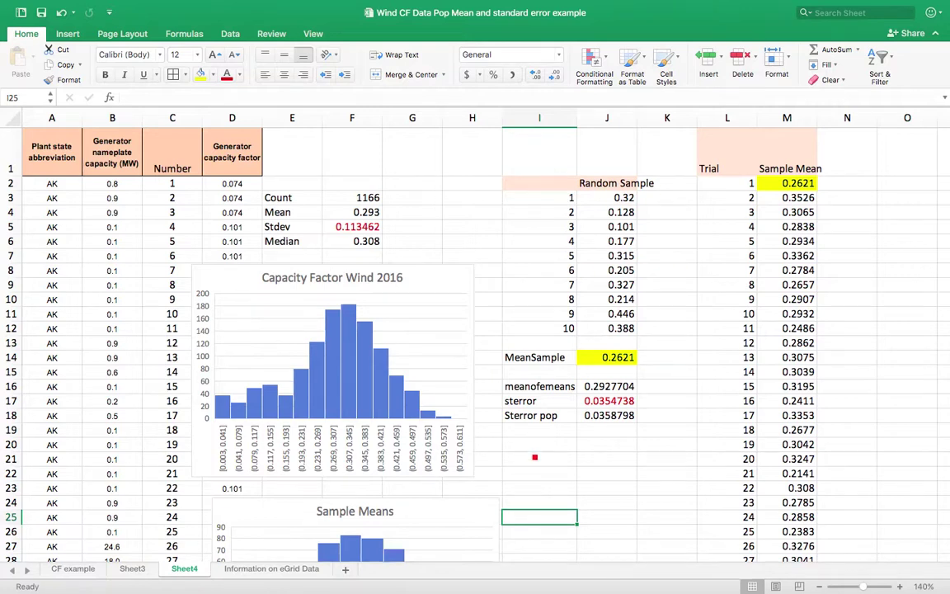
{"action": "scroll", "coordinate": [536, 445], "scroll_direction": "down", "scroll_amount": 5}
{"action": "mouse_move", "coordinate": [414, 476]}
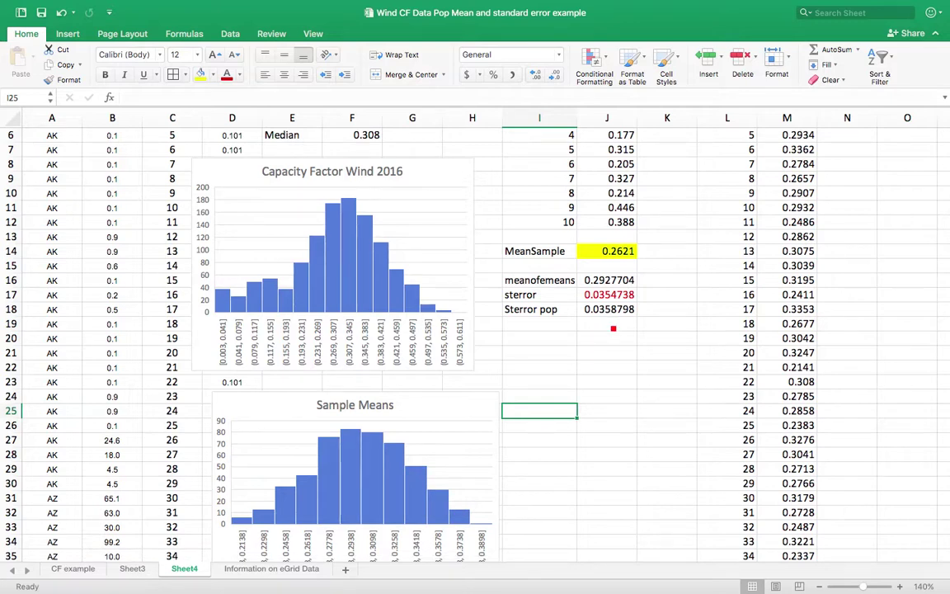
{"action": "scroll", "coordinate": [613, 328], "scroll_direction": "up", "scroll_amount": 3}
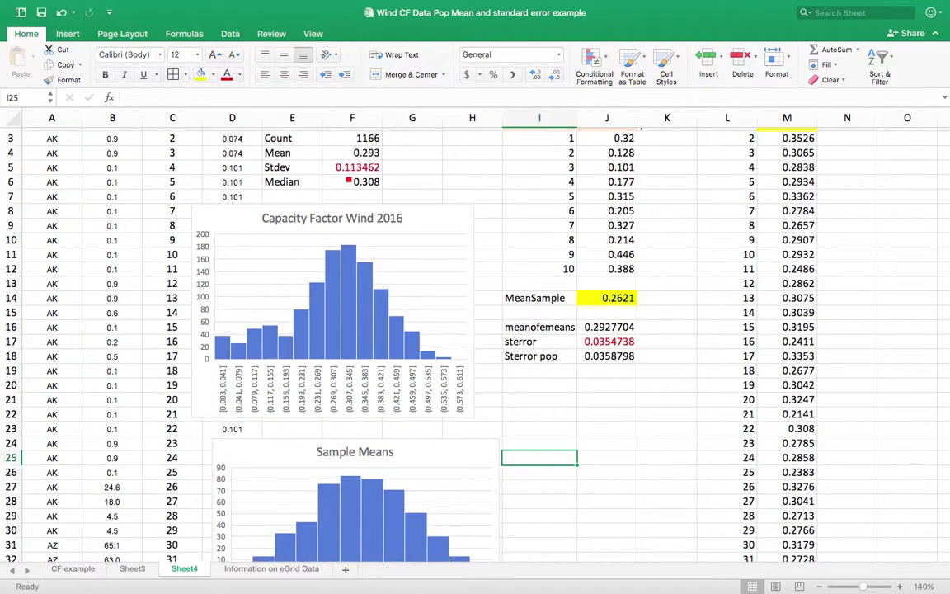
{"action": "left_click", "coordinate": [512, 384]}
{"action": "type", "text": "sterror"}
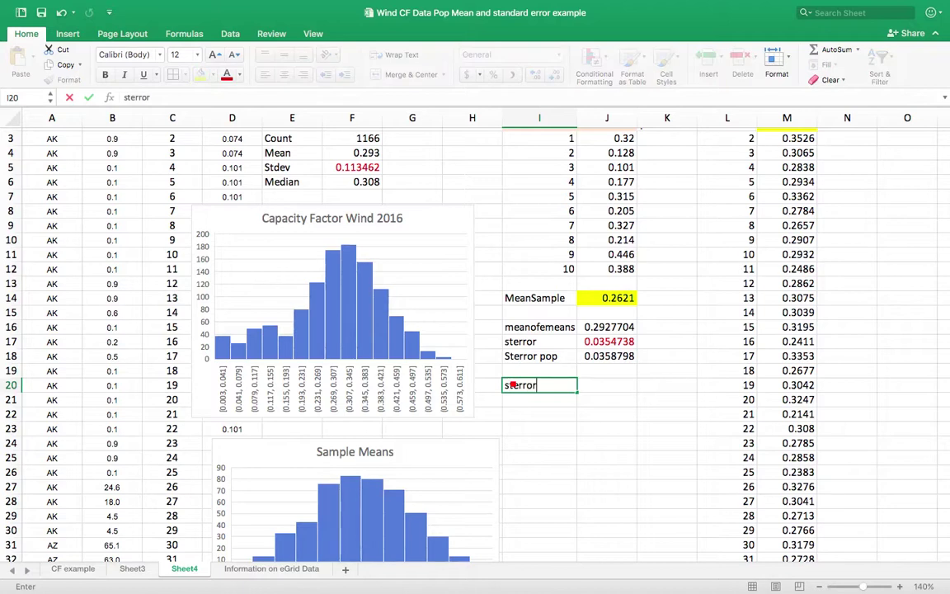
{"action": "type", "text": " (30)"}
{"action": "key", "text": "Tab"}
Step: Calculate the theoretical standard error for samples of 30 in J20 with =F5/30^.5
{"action": "type", "text": "="}
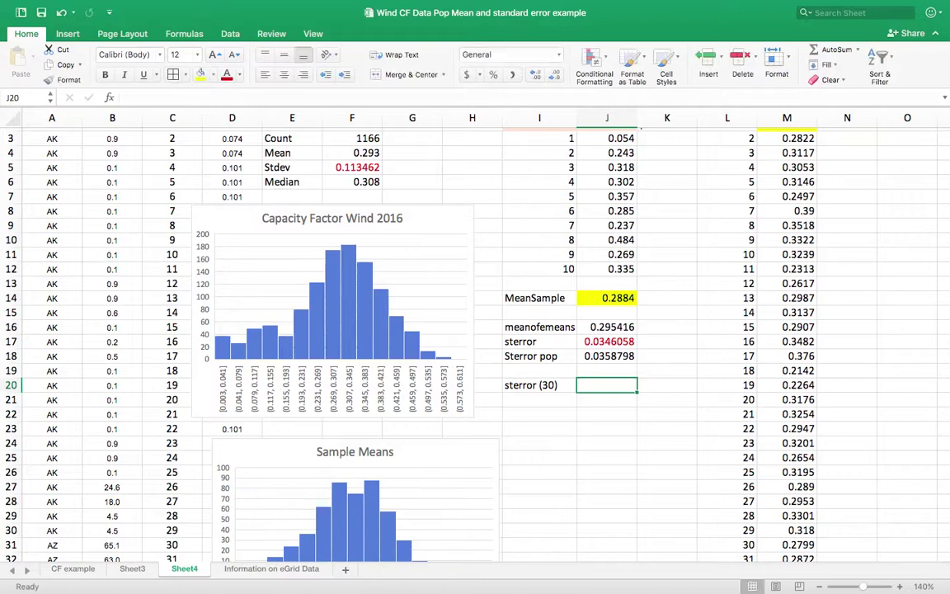
{"action": "left_click", "coordinate": [351, 170]}
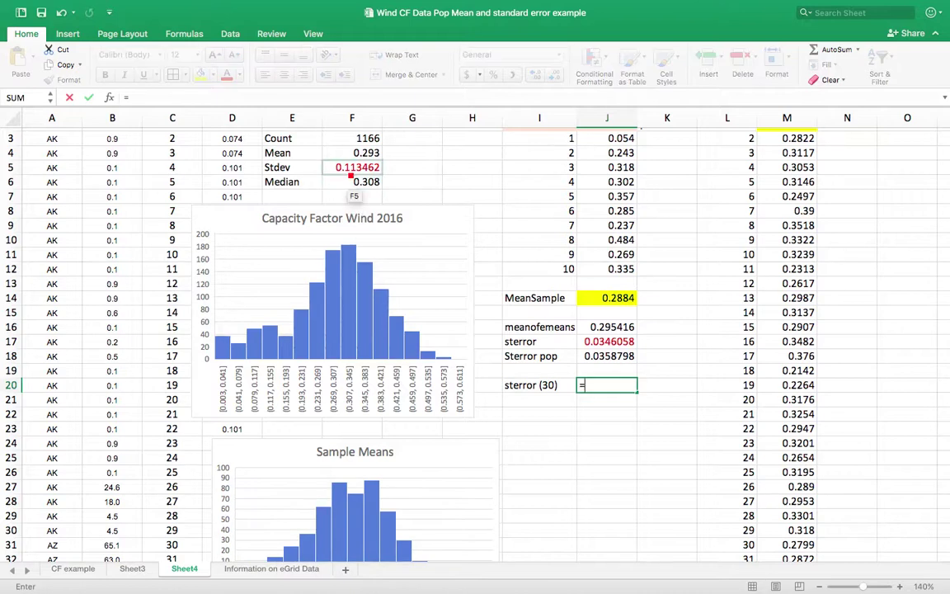
{"action": "type", "text": "/"}
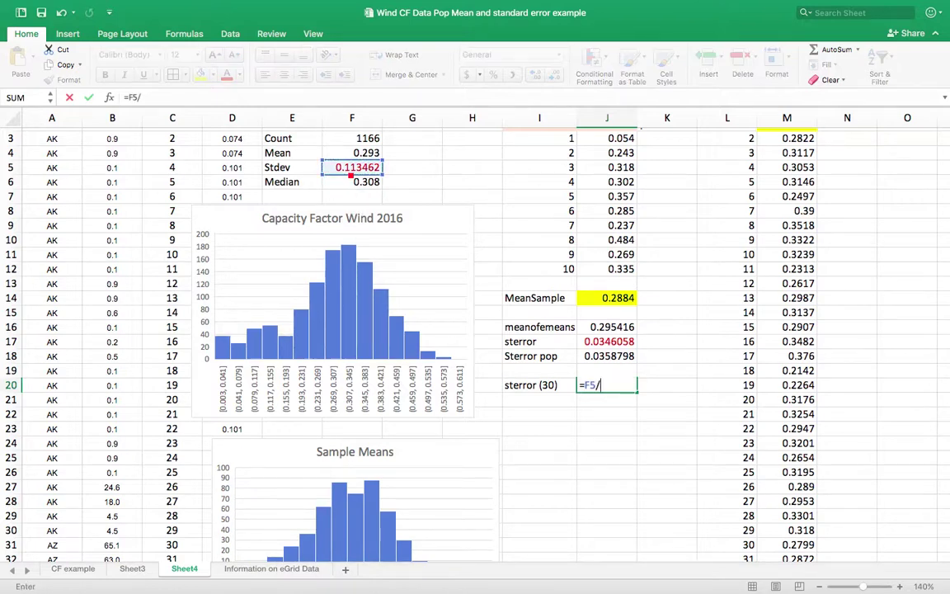
{"action": "type", "text": "30^.5"}
{"action": "key", "text": "Return"}
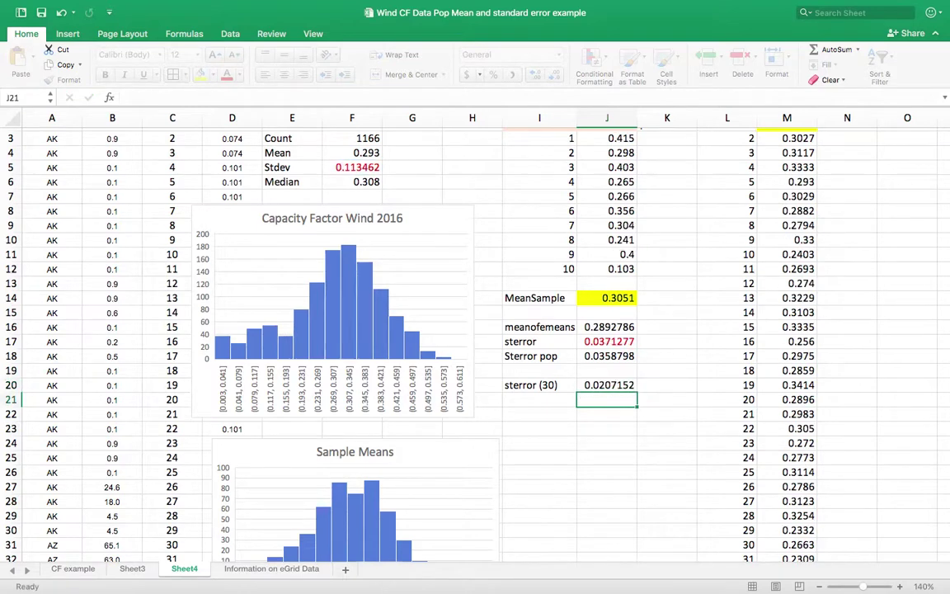
{"action": "left_click", "coordinate": [612, 385]}
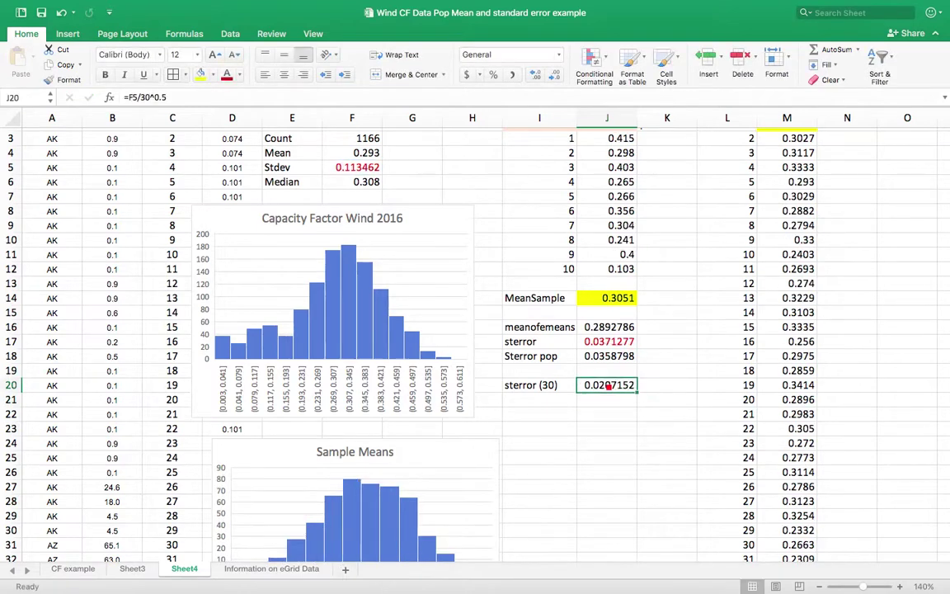
{"action": "scroll", "coordinate": [598, 461], "scroll_direction": "up", "scroll_amount": 2}
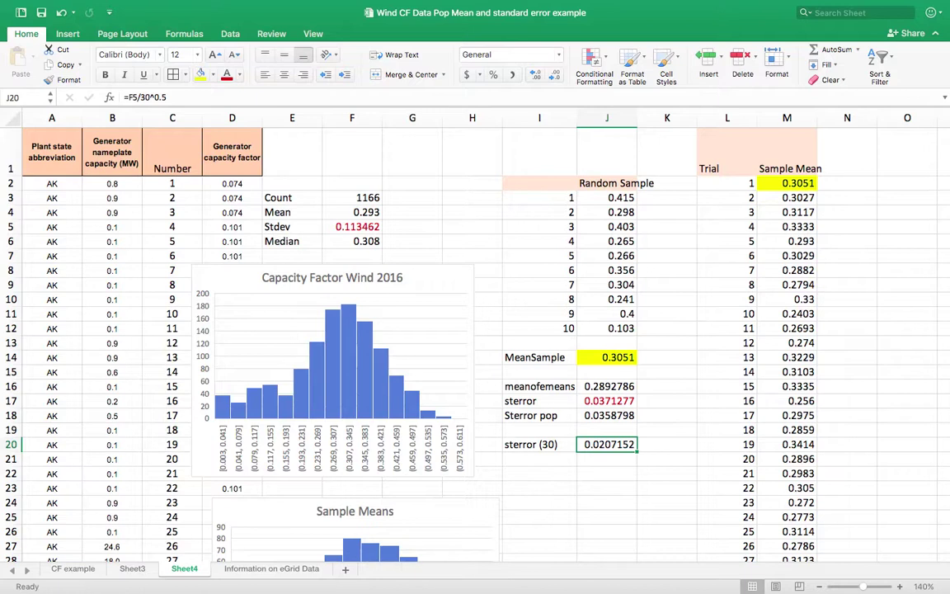
{"action": "key", "text": "ctrl+super+f"}
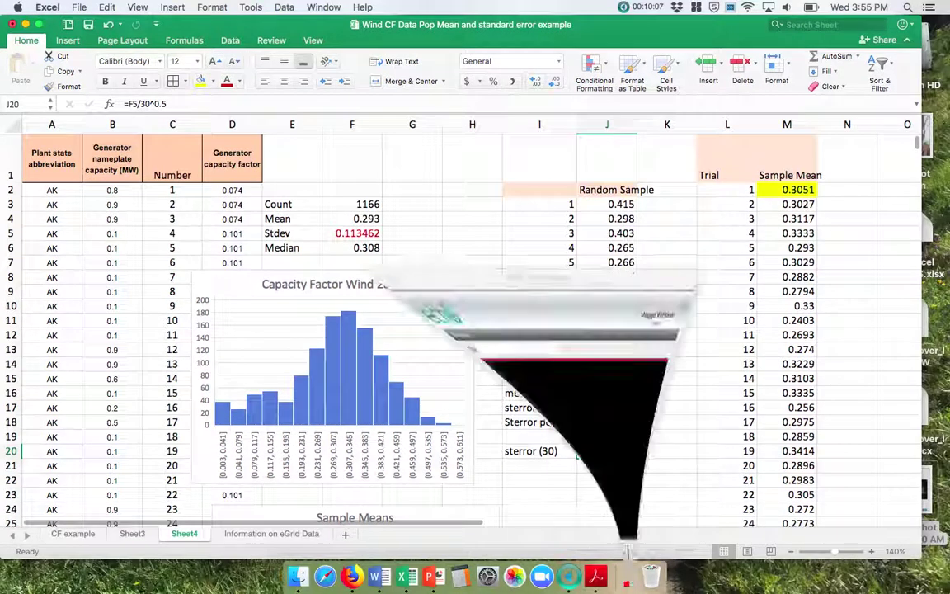